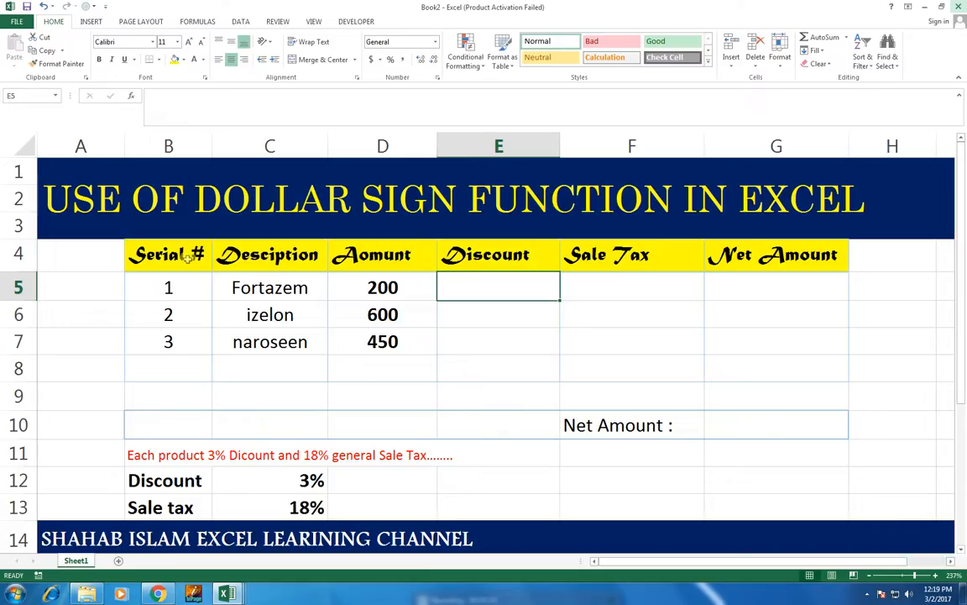
# Review the product table's columns from Serial # to Net Amount and the first product row.
pyautogui.moveTo(187, 258); pyautogui.dragTo(745, 363)
pyautogui.moveTo(168, 252); pyautogui.dragTo(168, 350)
pyautogui.moveTo(261, 255); pyautogui.dragTo(255, 342)
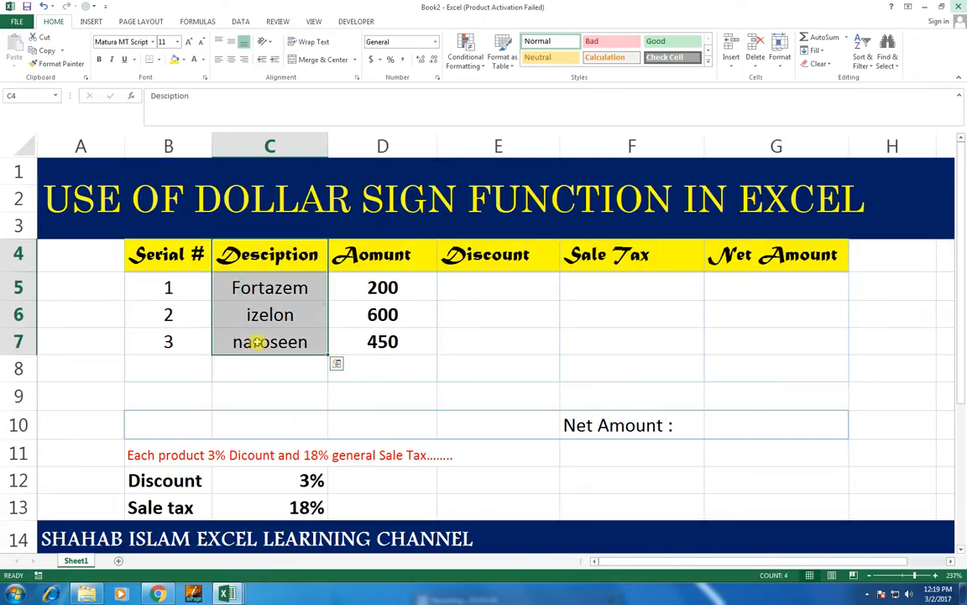
pyautogui.moveTo(410, 253); pyautogui.dragTo(408, 341)
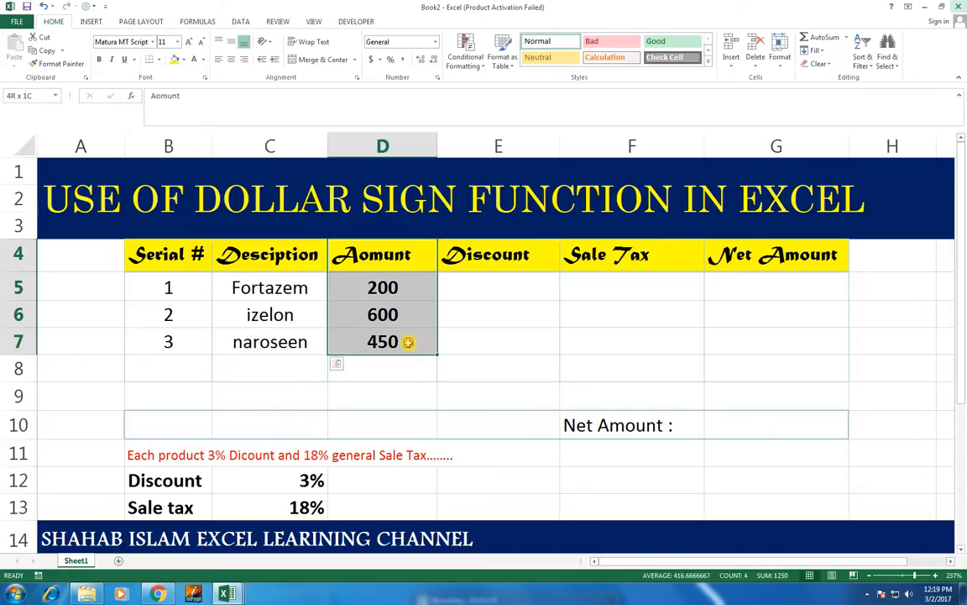
pyautogui.moveTo(460, 255); pyautogui.dragTo(468, 341)
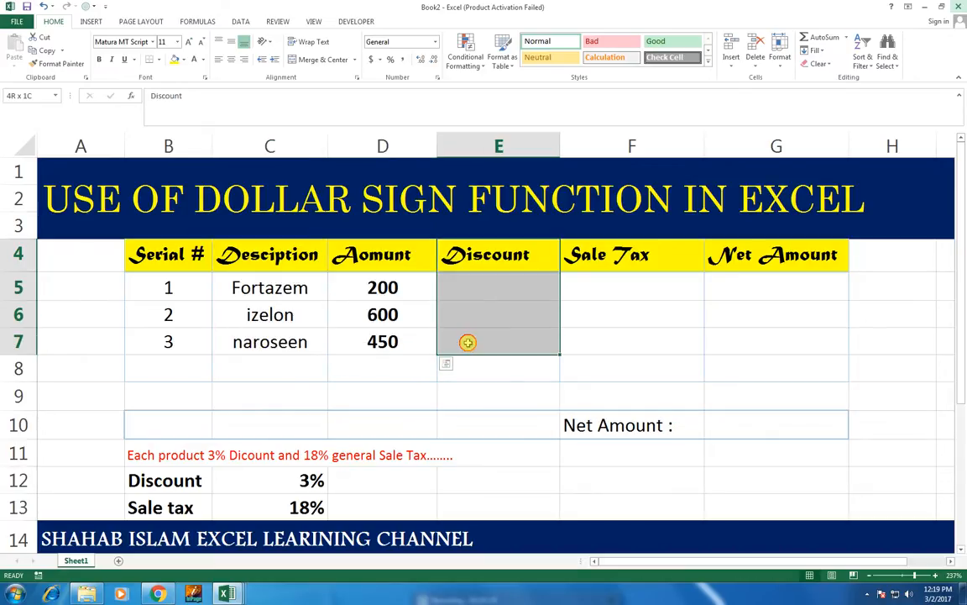
pyautogui.moveTo(579, 254); pyautogui.dragTo(588, 342)
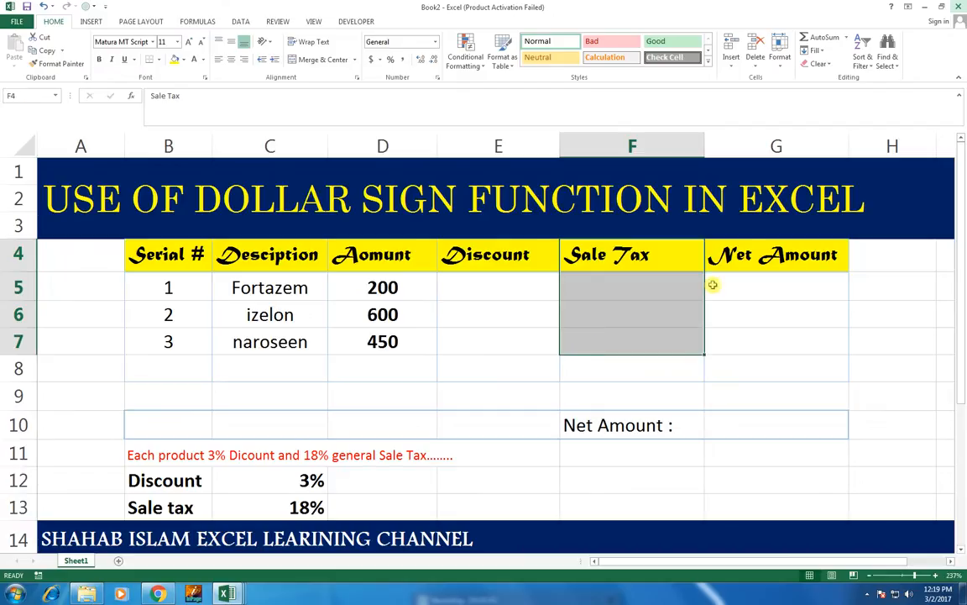
pyautogui.moveTo(720, 256); pyautogui.dragTo(732, 346)
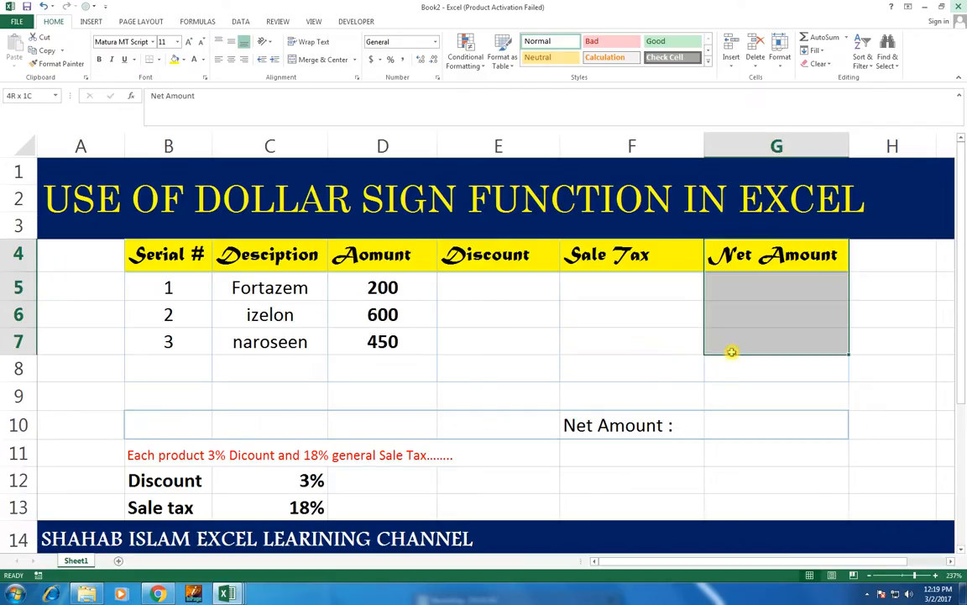
pyautogui.click(357, 285)
pyautogui.click(252, 286)
pyautogui.click(145, 286)
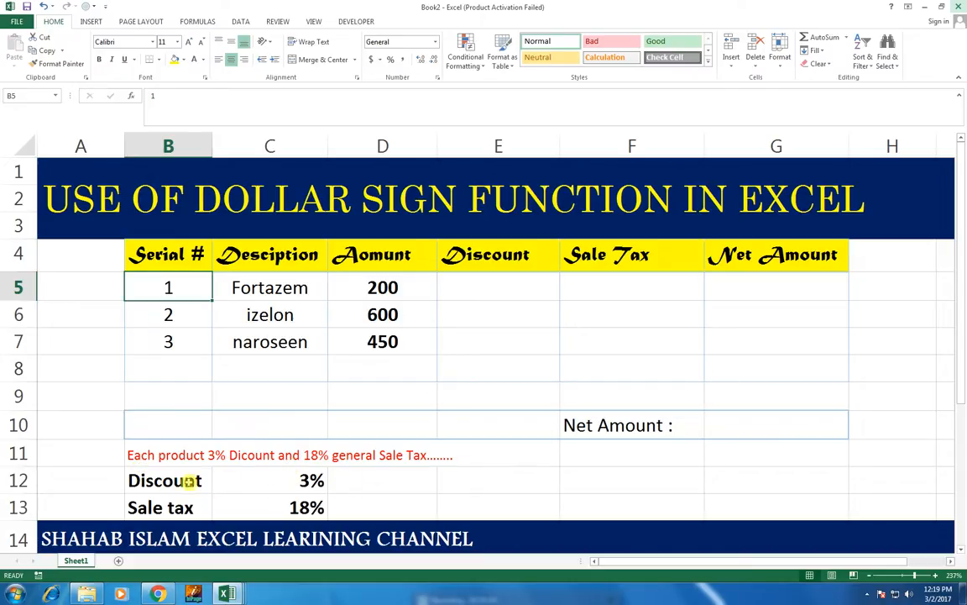
# Examine the Discount and Sale tax rates in C12:C13 and the empty Discount and Net Amount cells.
pyautogui.click(165, 506)
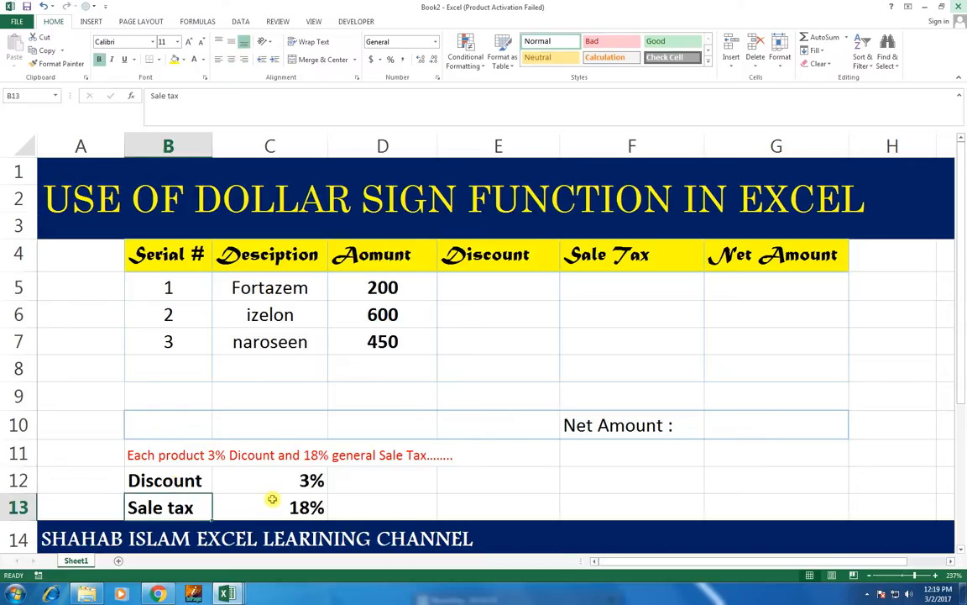
pyautogui.click(272, 499)
pyautogui.click(315, 480)
pyautogui.click(295, 500)
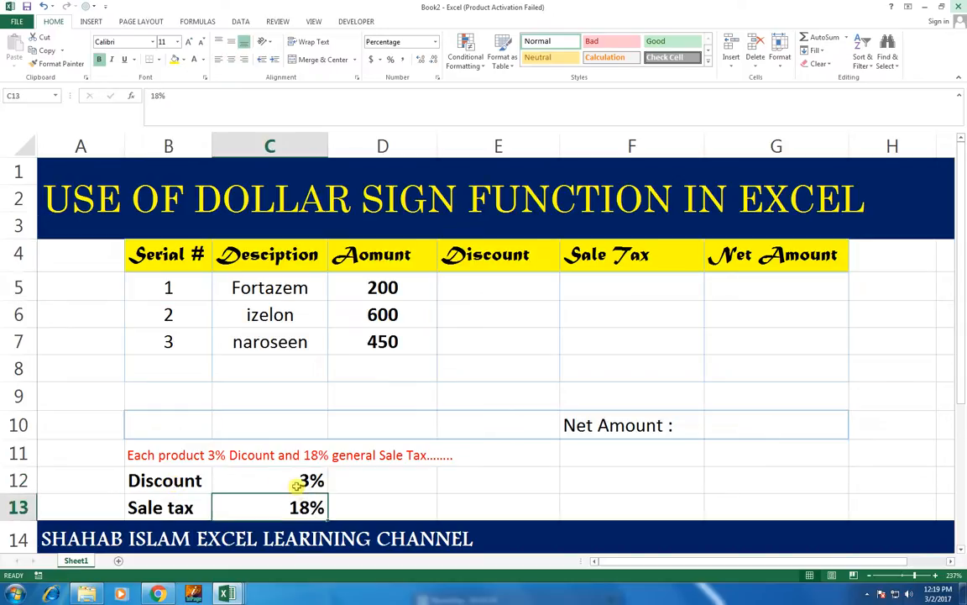
pyautogui.click(465, 289)
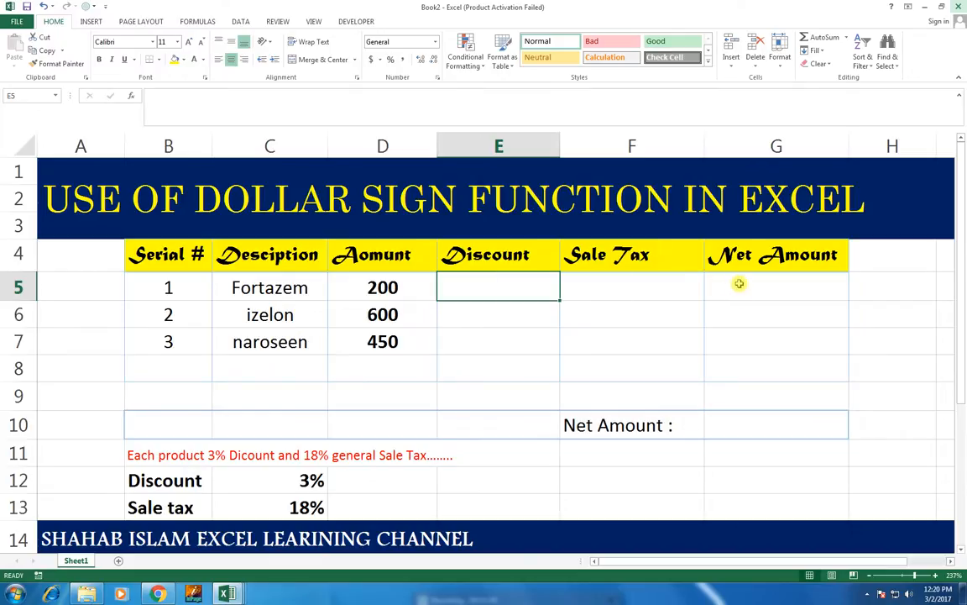
pyautogui.moveTo(739, 283); pyautogui.dragTo(741, 416)
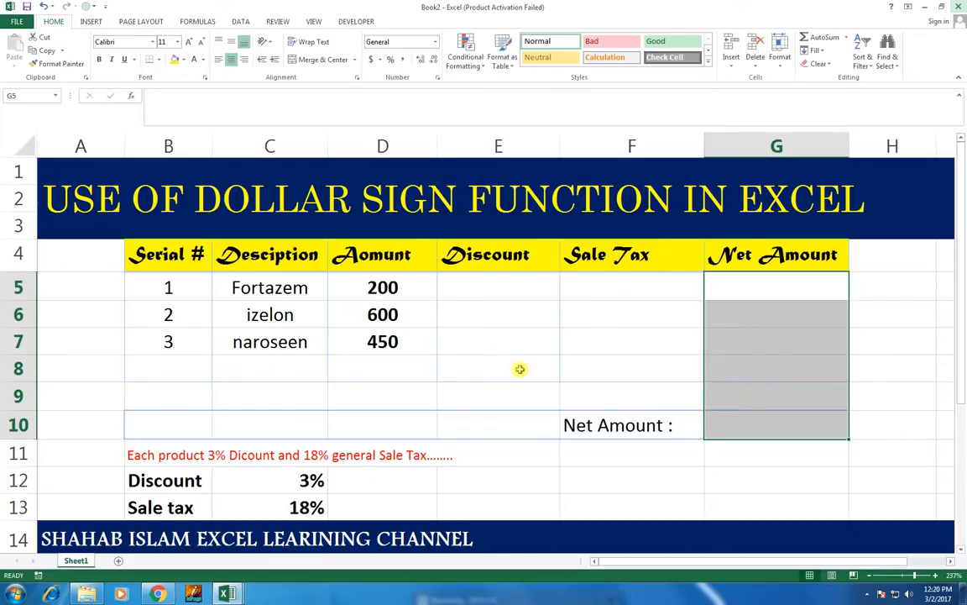
# Enter the relative formula =D5*C12 in Discount cell E5 and fill it down through E7.
pyautogui.click(476, 290)
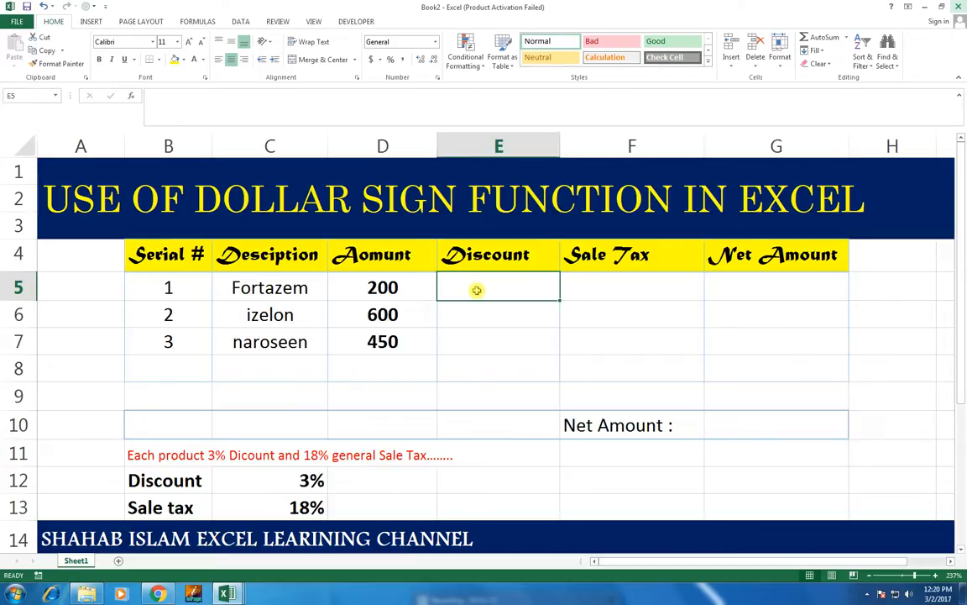
pyautogui.write('=')
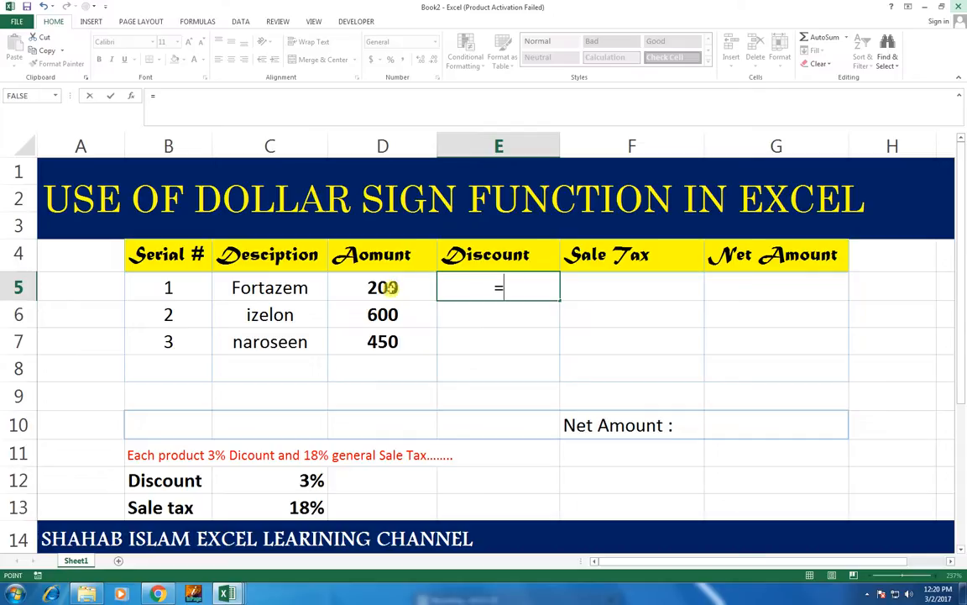
pyautogui.click(391, 287)
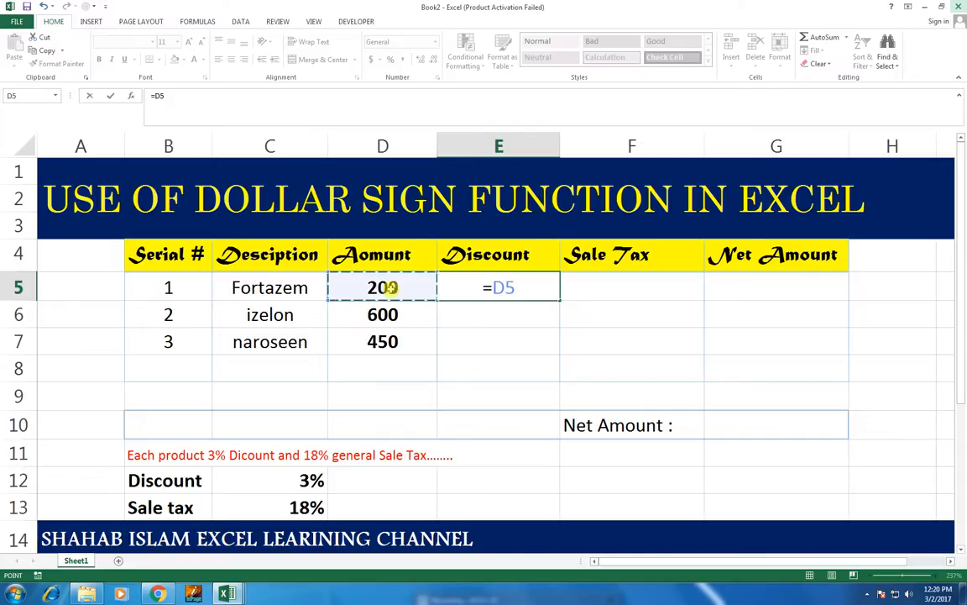
pyautogui.write('*')
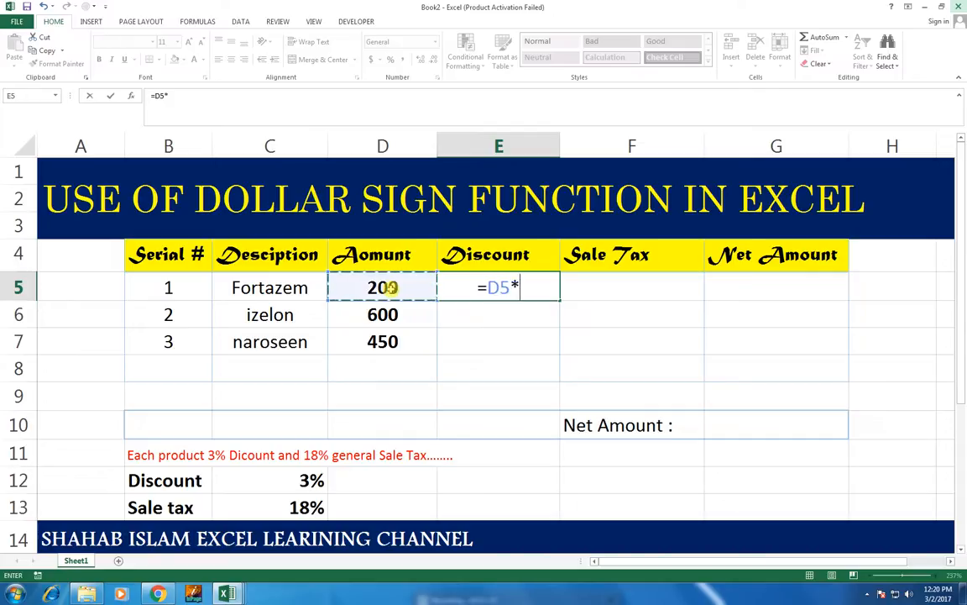
pyautogui.click(310, 485)
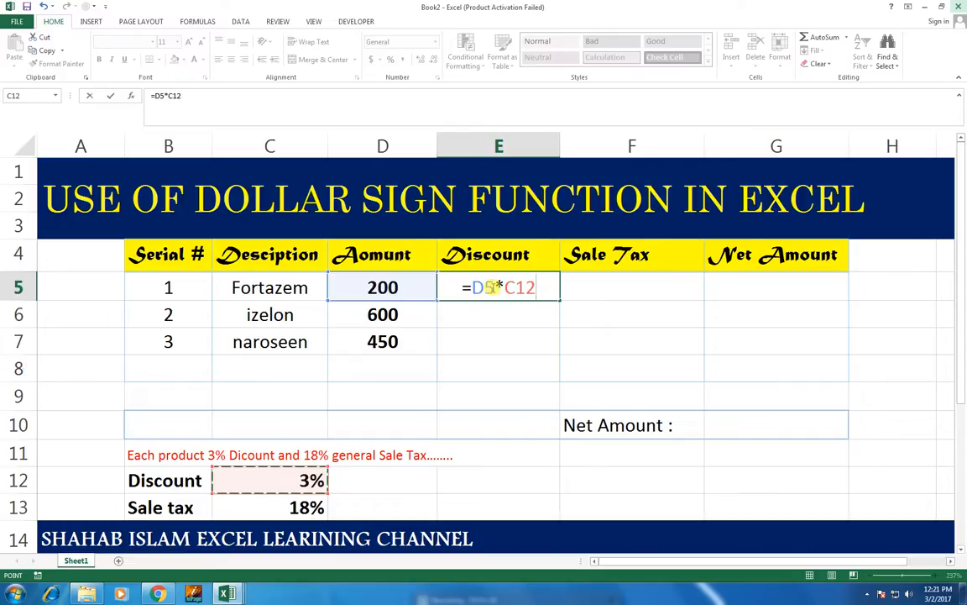
pyautogui.press('Return')
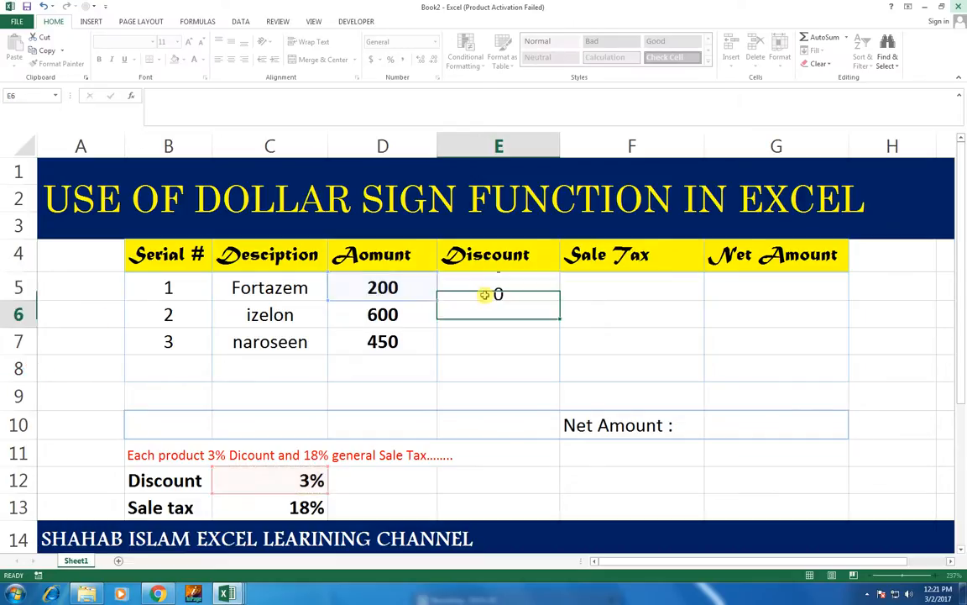
pyautogui.click(487, 284)
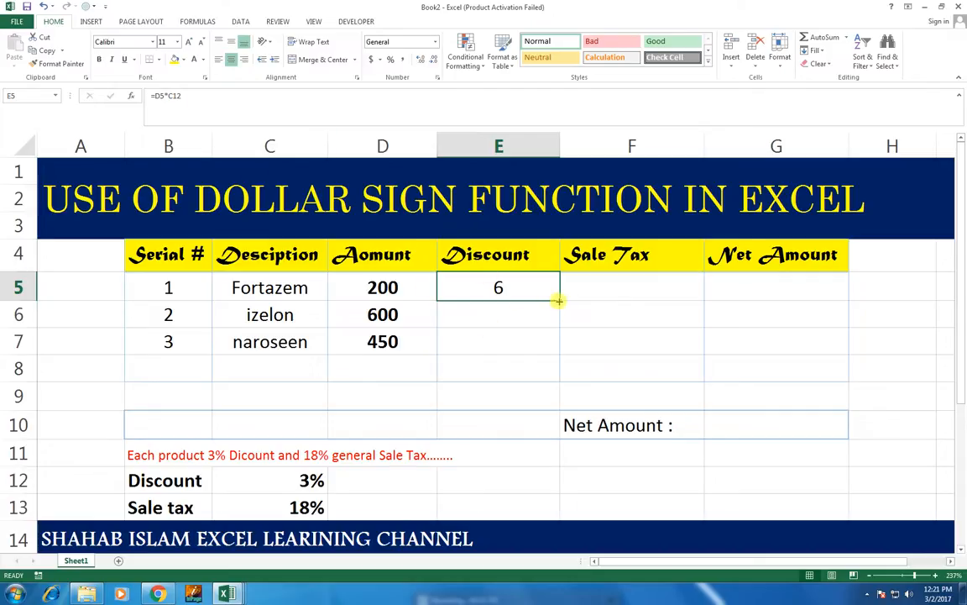
pyautogui.moveTo(558, 300); pyautogui.dragTo(555, 355)
# Inspect the cell references in the copied formulas in E6 and E7, and clear the discount formulas from E5:E7.
pyautogui.click(494, 313)
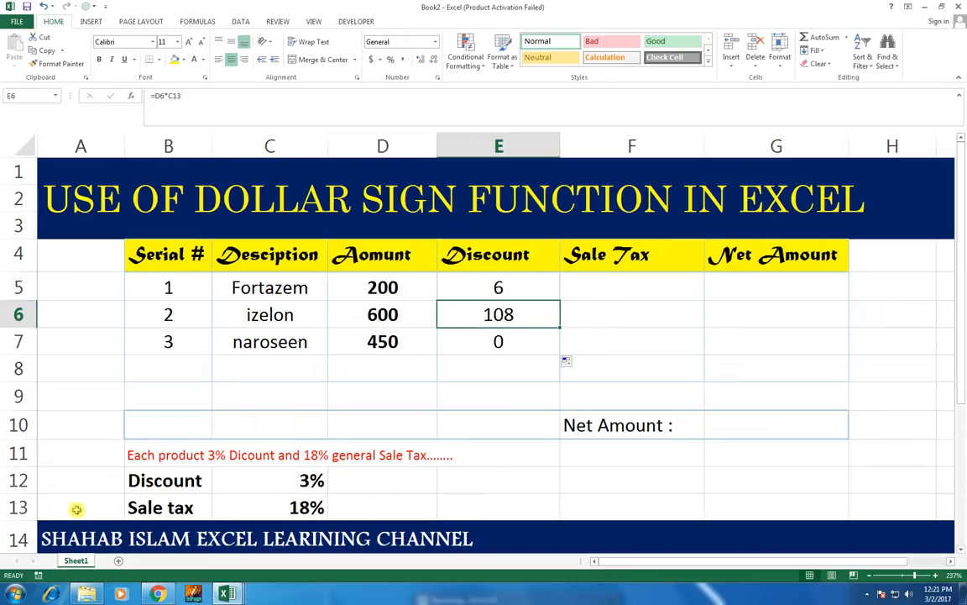
pyautogui.click(497, 336)
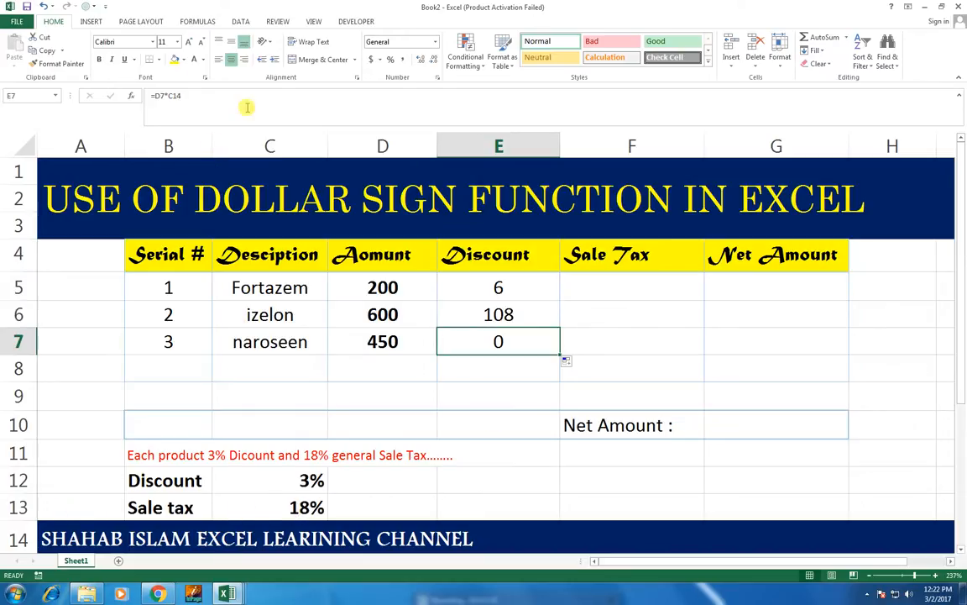
pyautogui.click(390, 349)
pyautogui.doubleClick(480, 336)
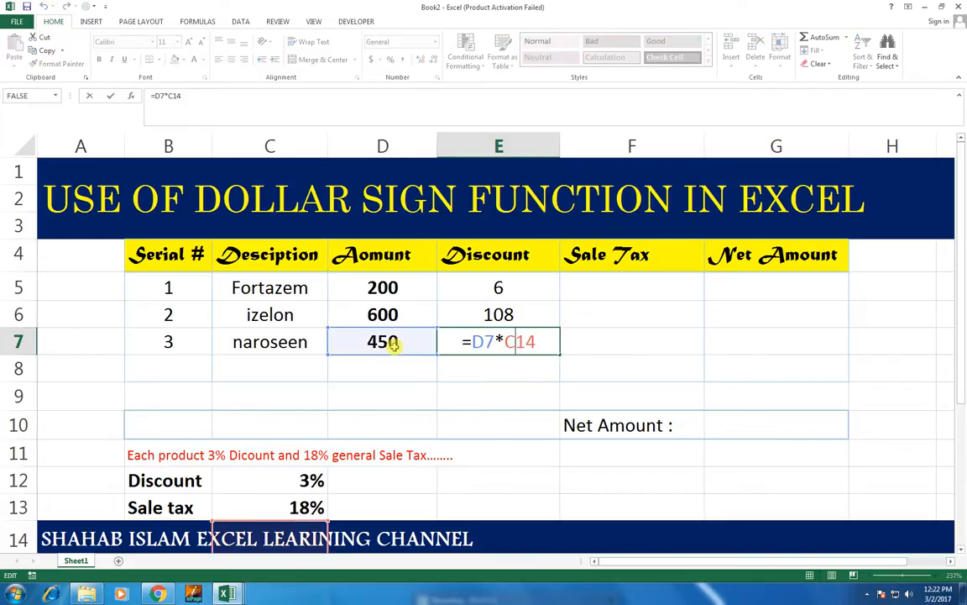
pyautogui.scroll(-1, 288, 467)
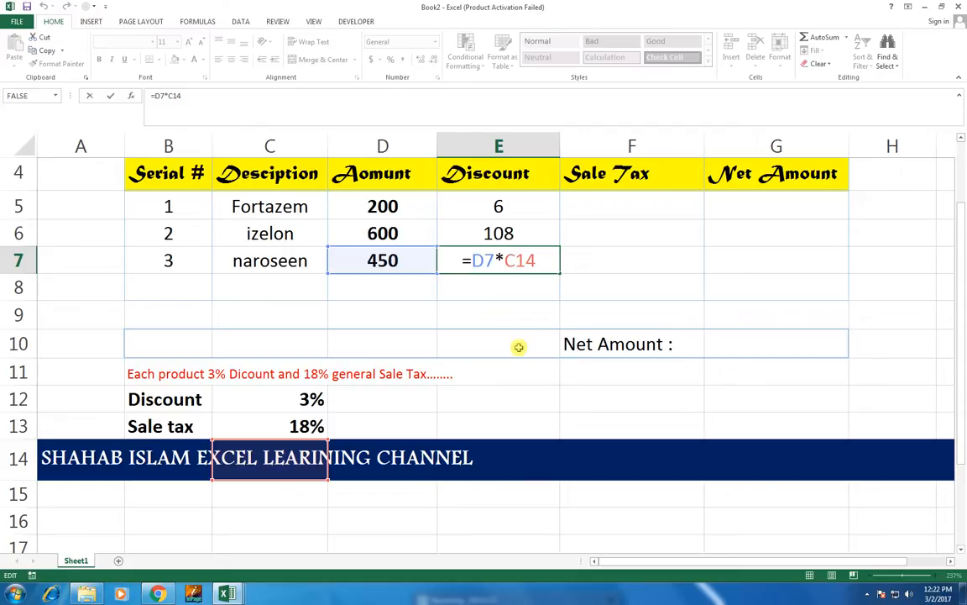
pyautogui.press('Return')
pyautogui.scroll(1, 475, 345)
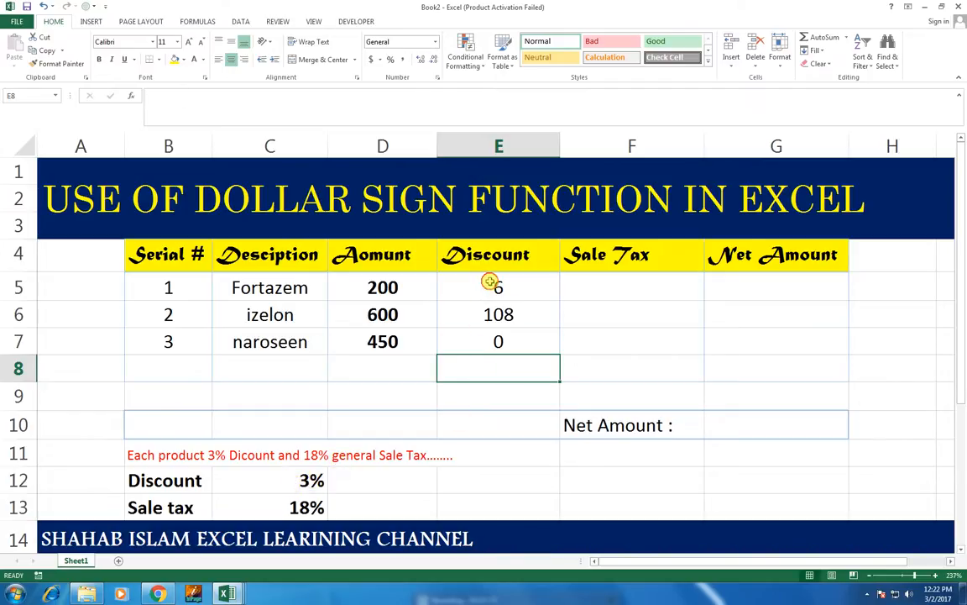
pyautogui.moveTo(492, 282); pyautogui.dragTo(495, 337)
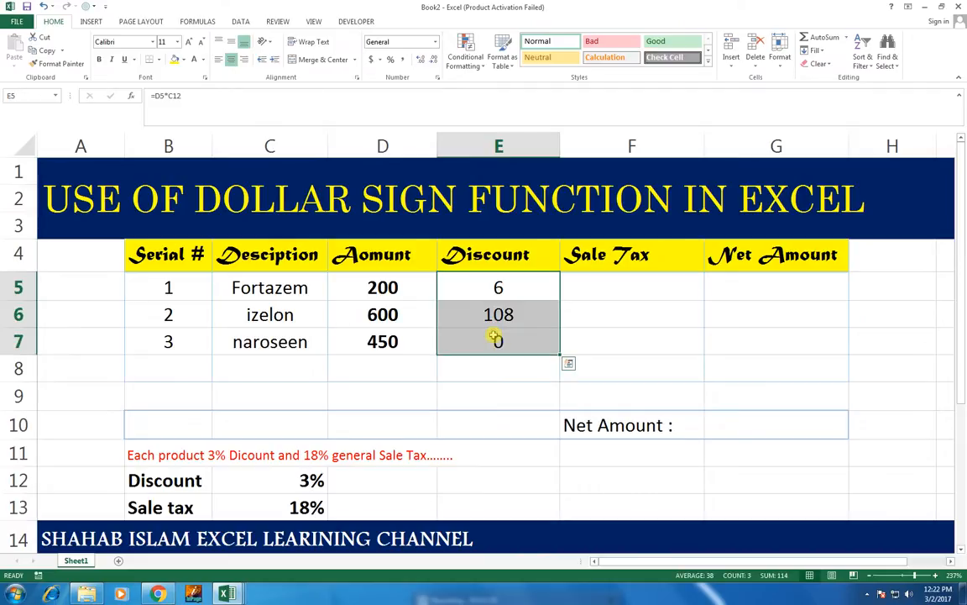
pyautogui.press('Delete')
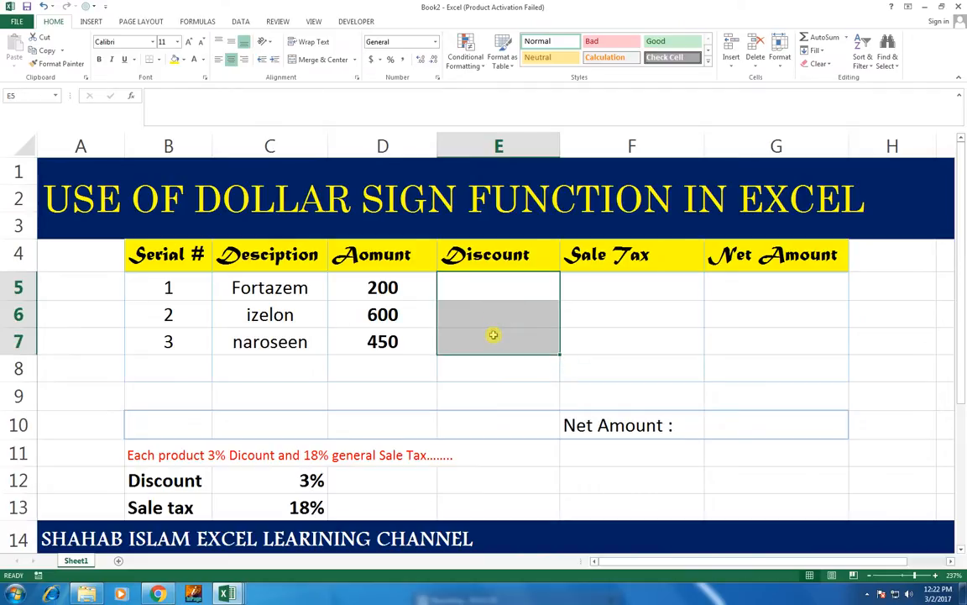
# Build the discount formula =D5*C12 in cell E5, multiplying the Fortazem amount by the discount rate.
pyautogui.click(493, 278)
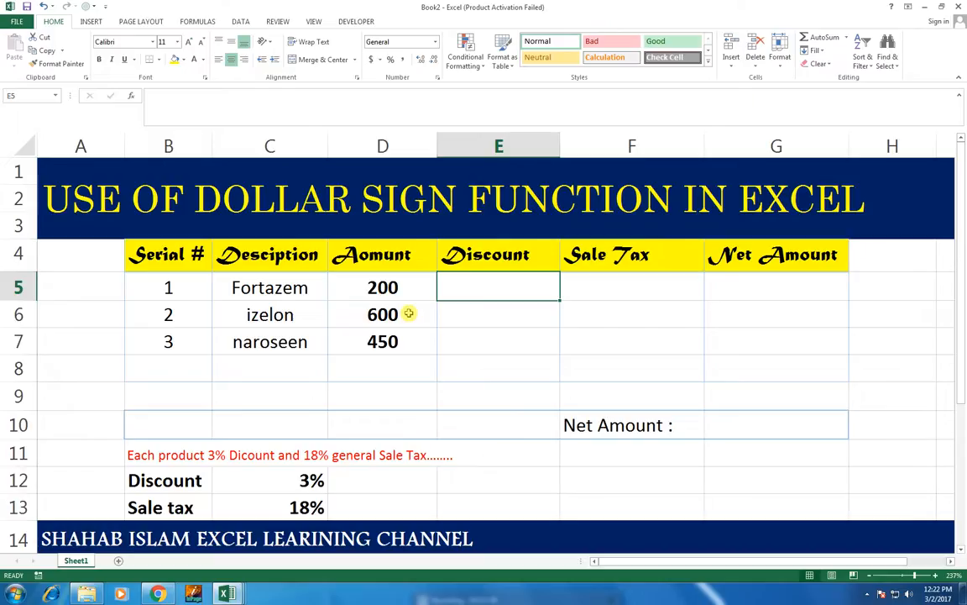
pyautogui.write('=')
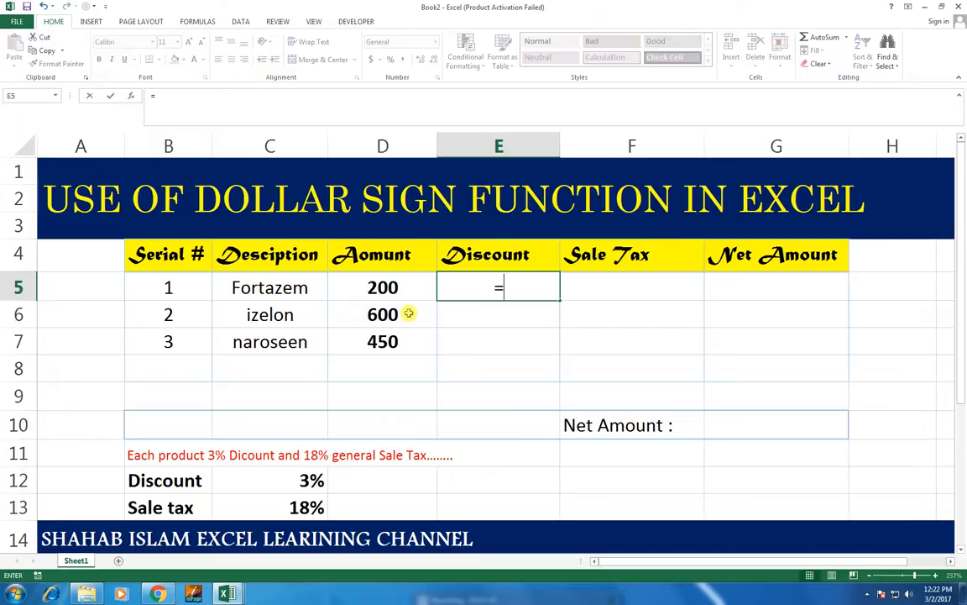
pyautogui.press('Left')
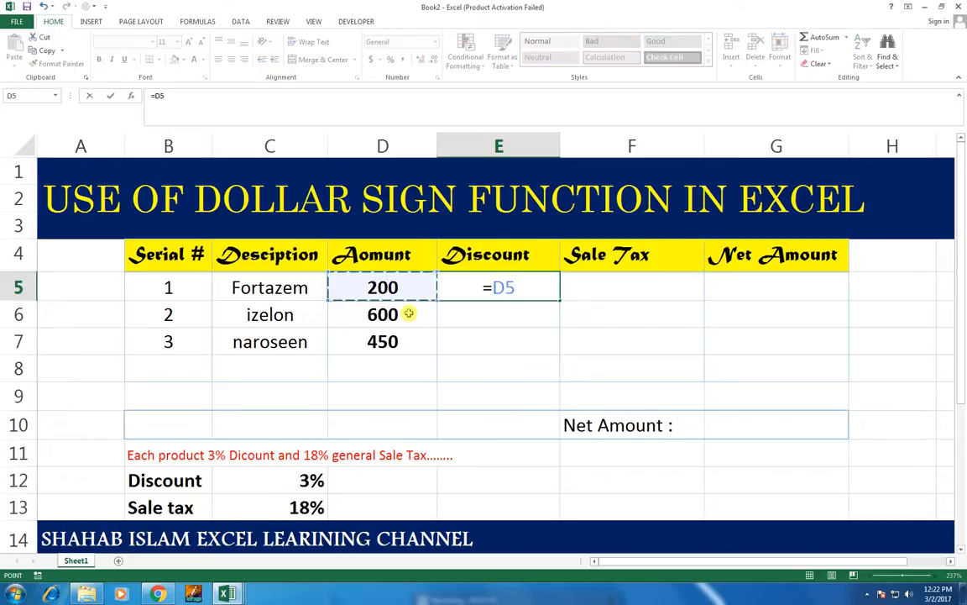
pyautogui.write('*')
pyautogui.press('Left')
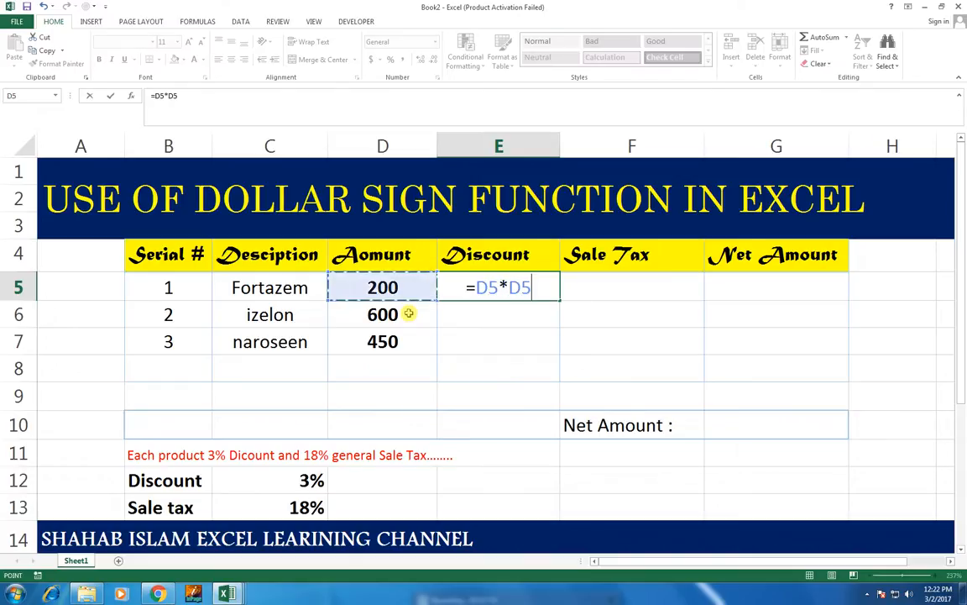
pyautogui.press('Left')
pyautogui.press('Down')
pyautogui.press('Down')
pyautogui.press('Down')
pyautogui.press('Down')
pyautogui.press('Down')
pyautogui.press('Down')
pyautogui.press('Down')
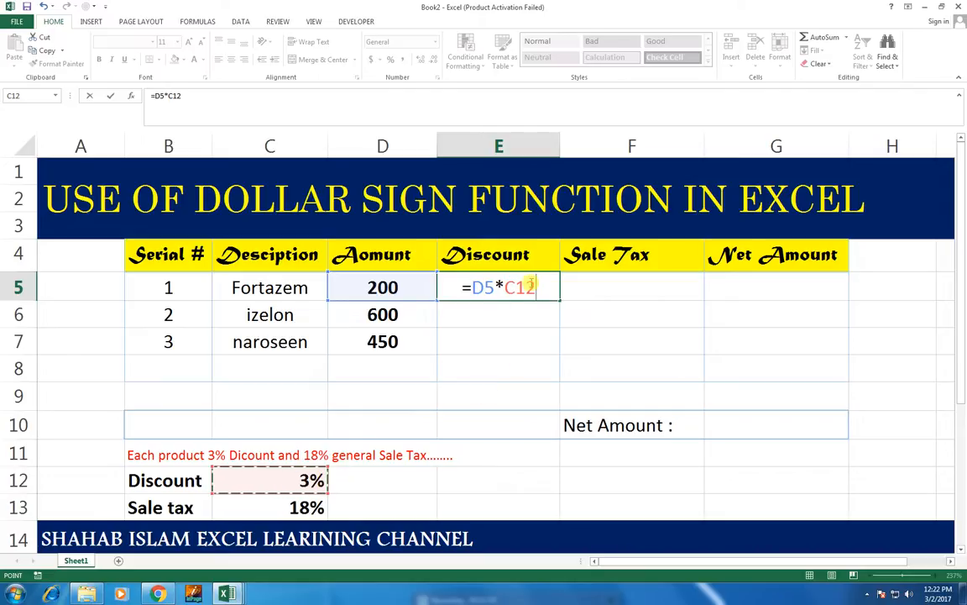
# Cycle the C12 reference through its absolute, mixed and relative forms, and commit the formula in E5 as =D5*$C$12.
pyautogui.click(531, 286)
pyautogui.press('F4')
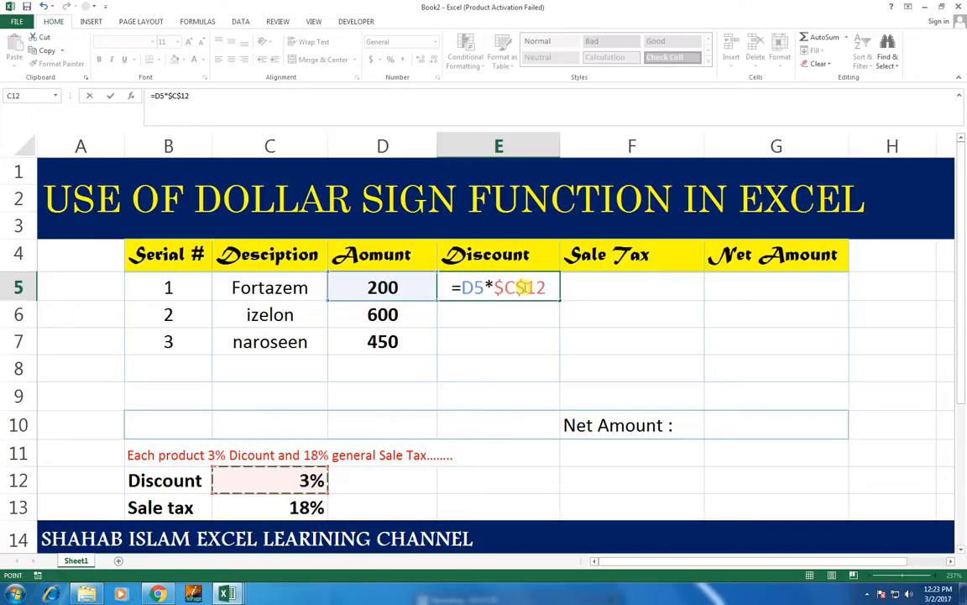
pyautogui.press('F4')
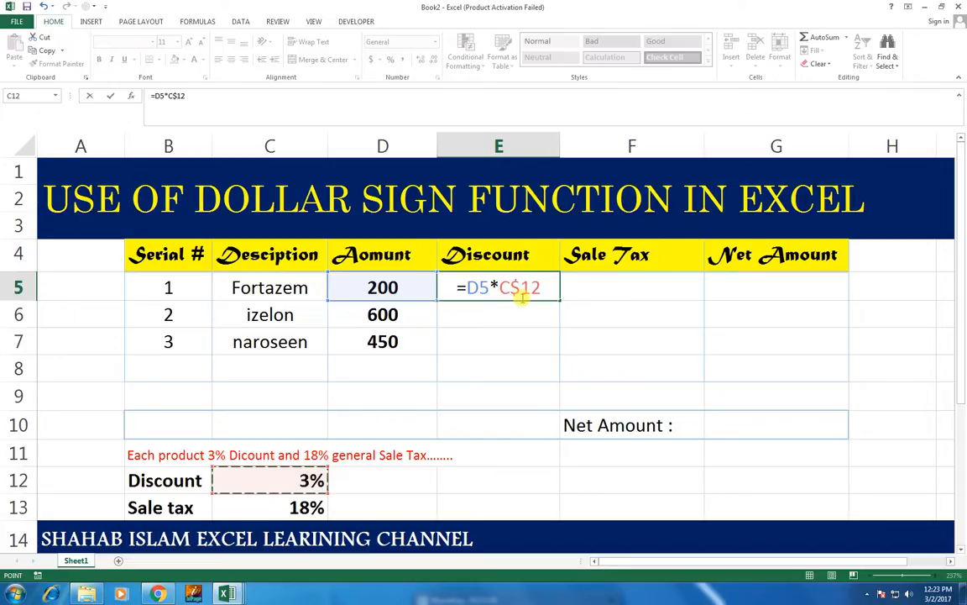
pyautogui.press('F4')
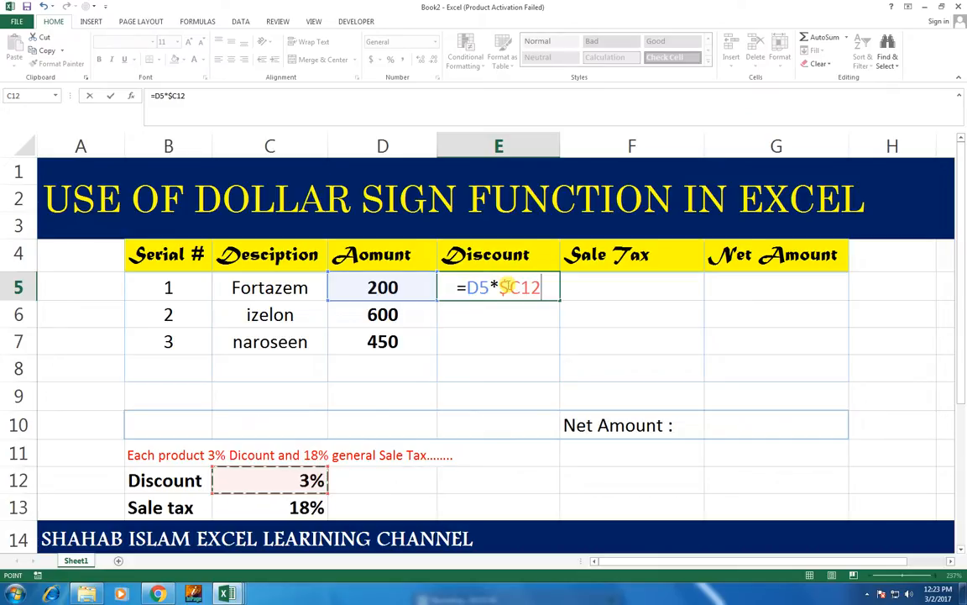
pyautogui.press('F4')
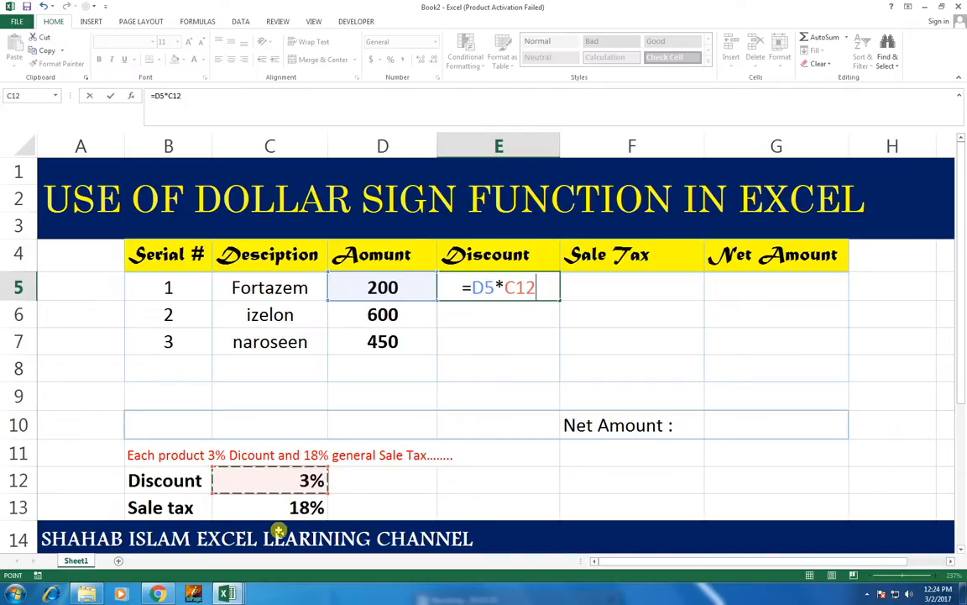
pyautogui.press('F4')
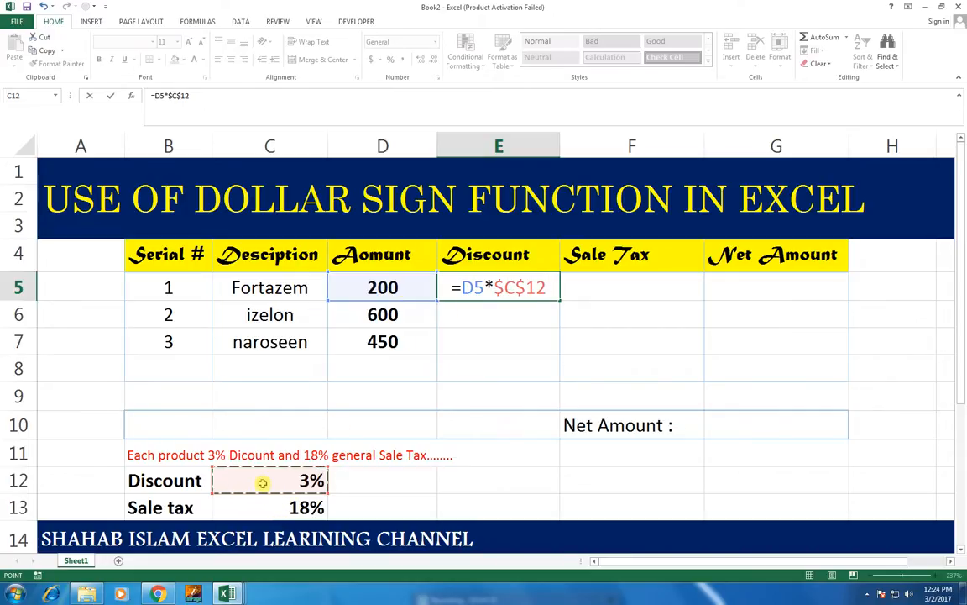
pyautogui.press('Return')
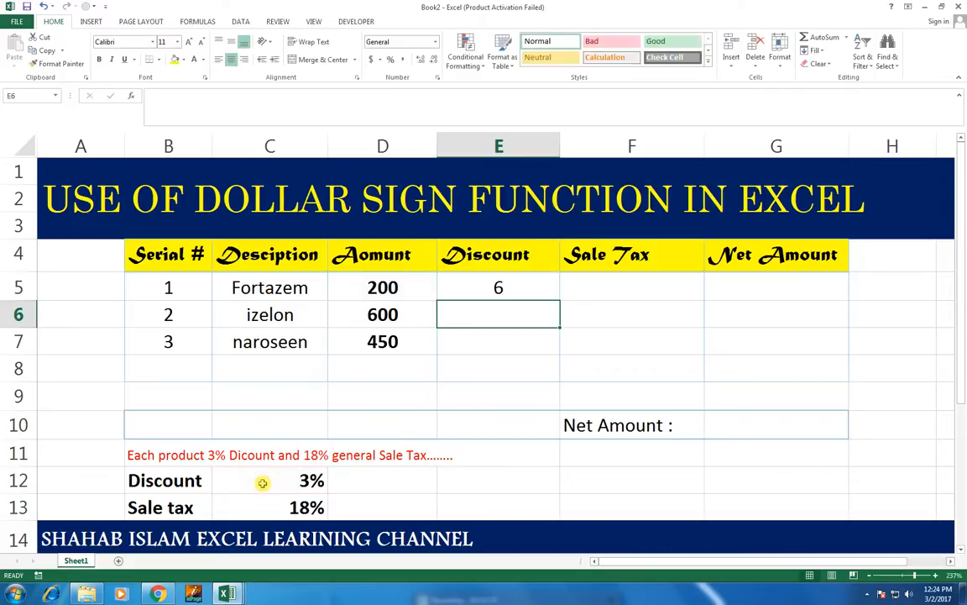
pyautogui.click(502, 288)
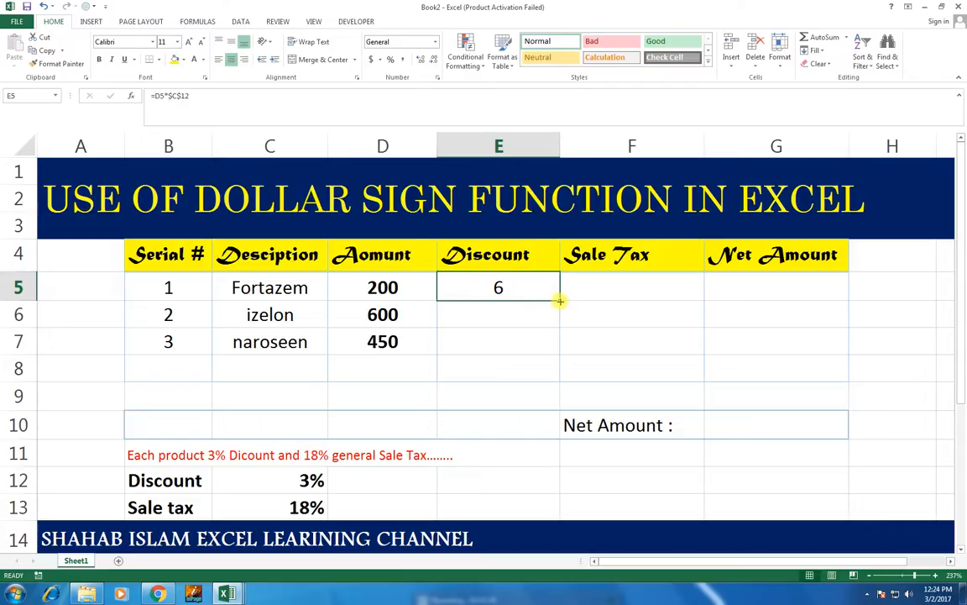
pyautogui.moveTo(559, 300); pyautogui.dragTo(557, 349)
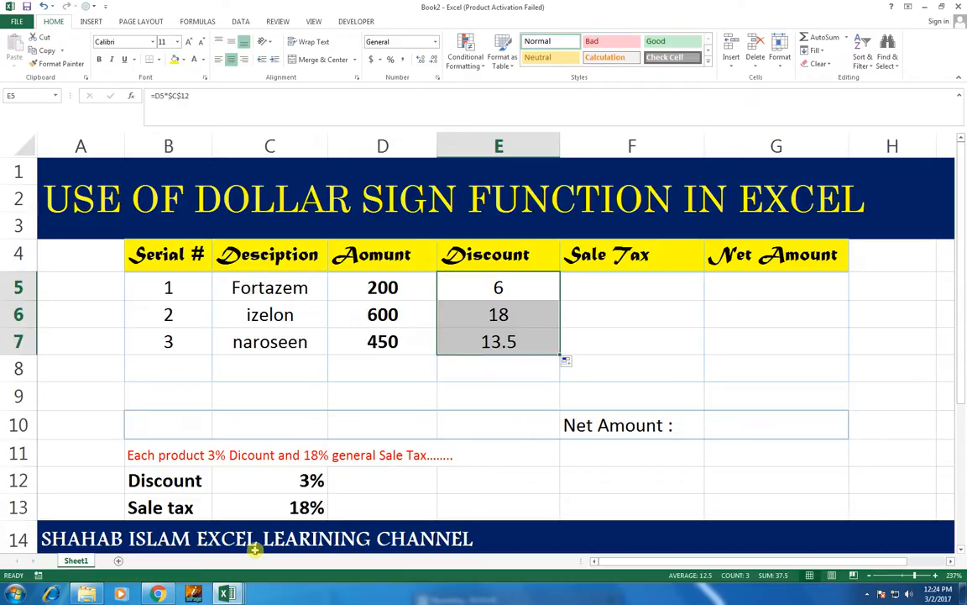
pyautogui.hotkey('ctrl', 'z')
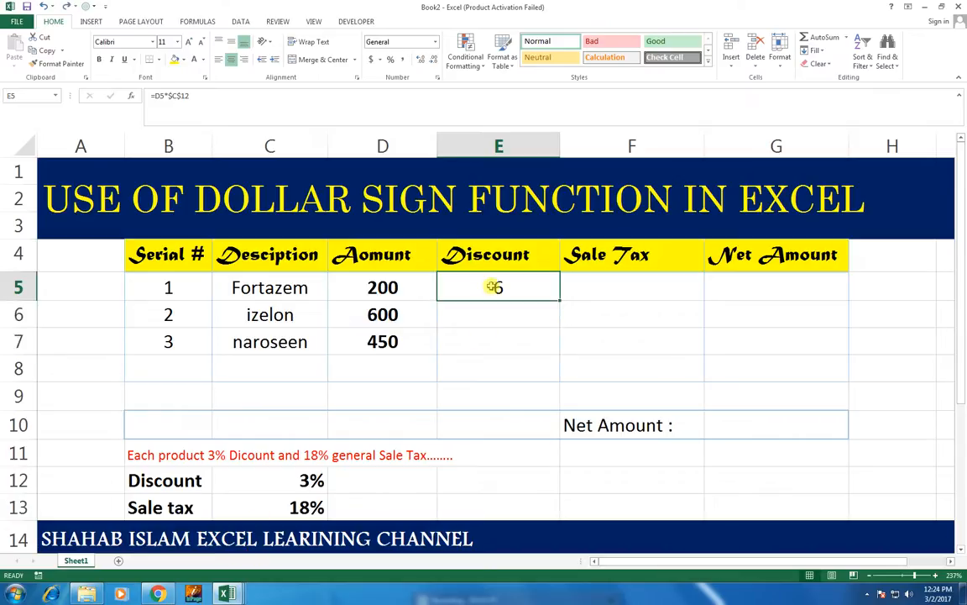
# Fill the discount formula in E5 down through E7 for the remaining products.
pyautogui.moveTo(496, 288); pyautogui.dragTo(496, 341)
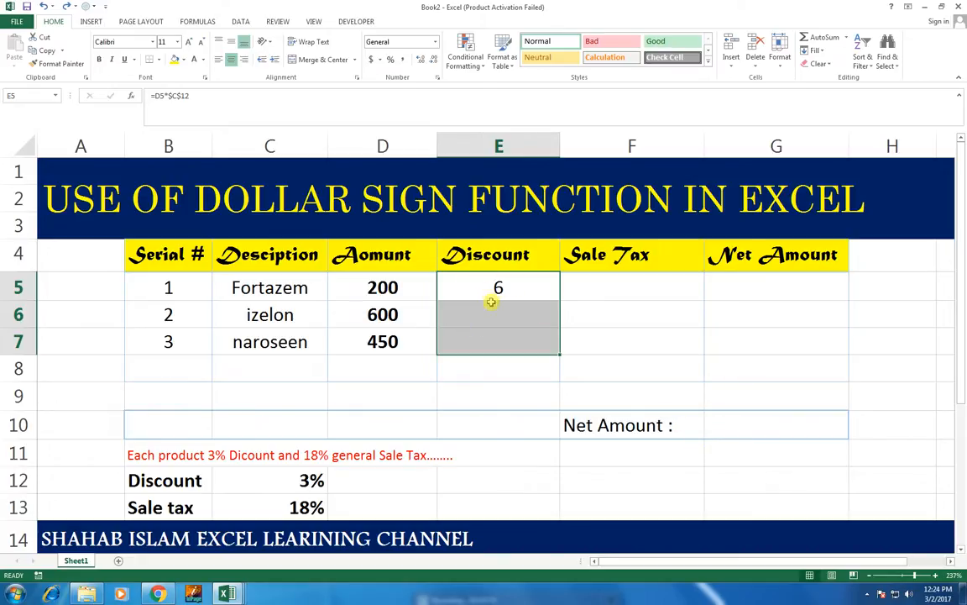
pyautogui.hotkey('ctrl', 'd')
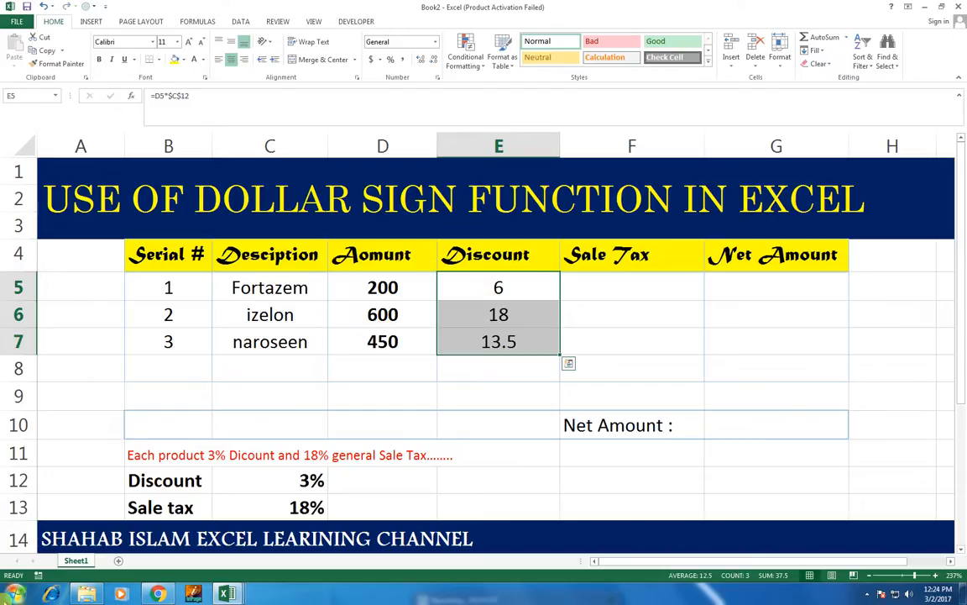
# Enter the Sale Tax formula =D5*$C$13 in cell F5 and fill it down through F7.
pyautogui.click(579, 283)
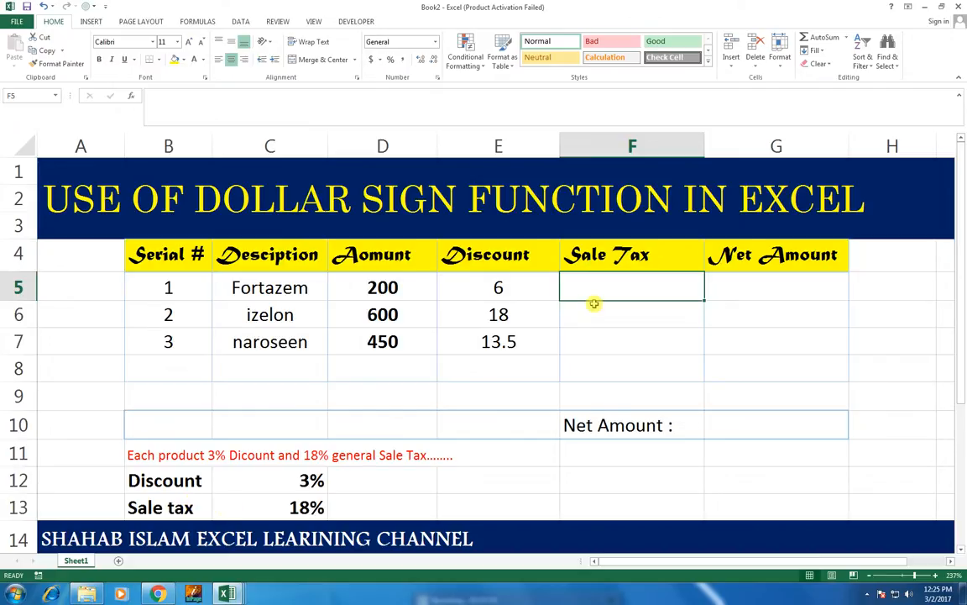
pyautogui.write('=')
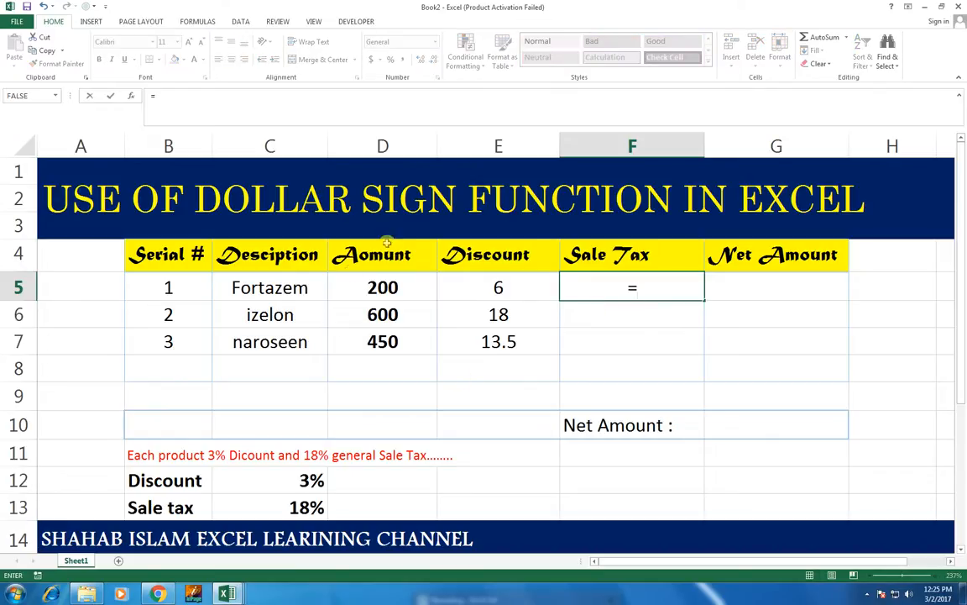
pyautogui.click(364, 286)
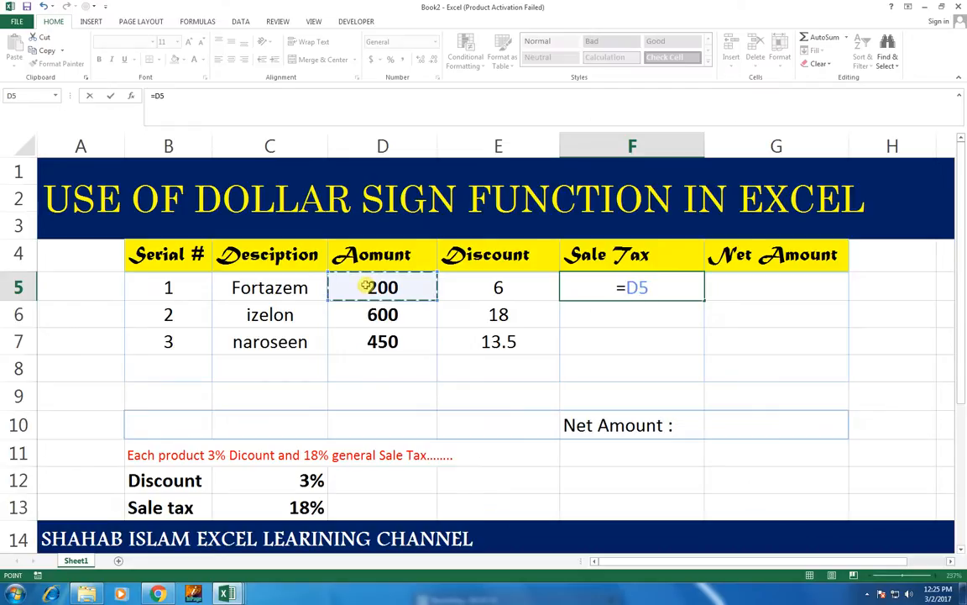
pyautogui.write('*')
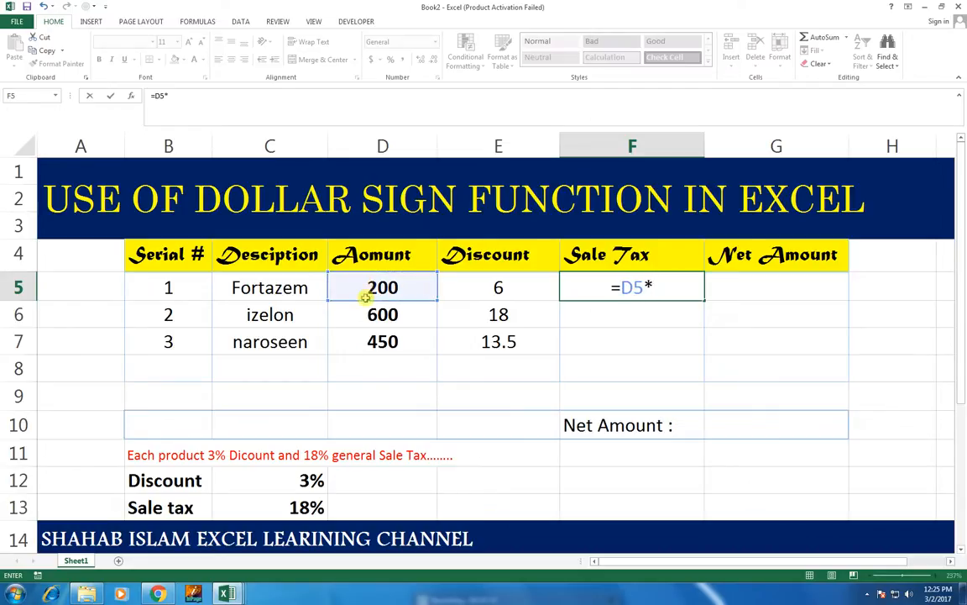
pyautogui.click(296, 506)
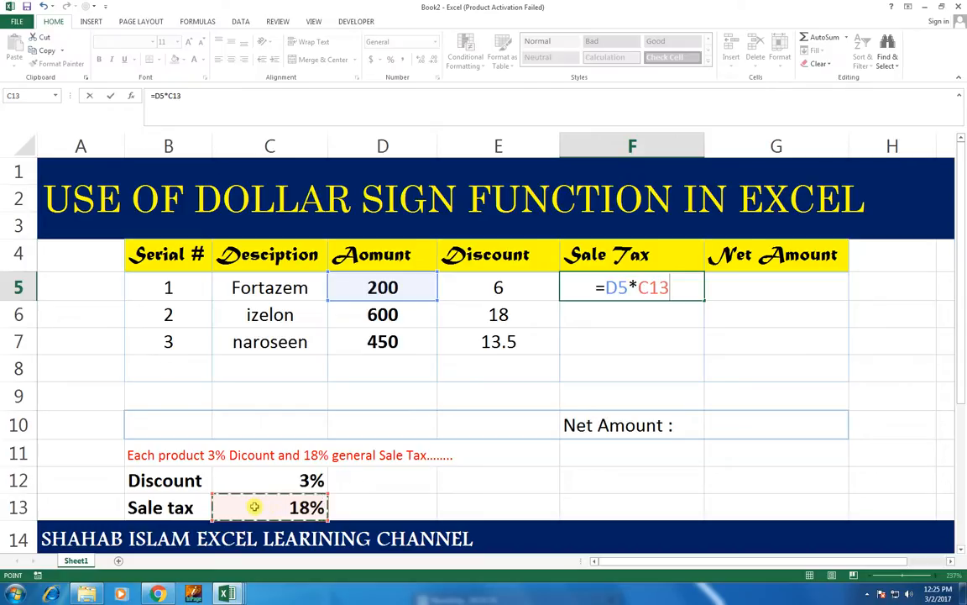
pyautogui.press('F4')
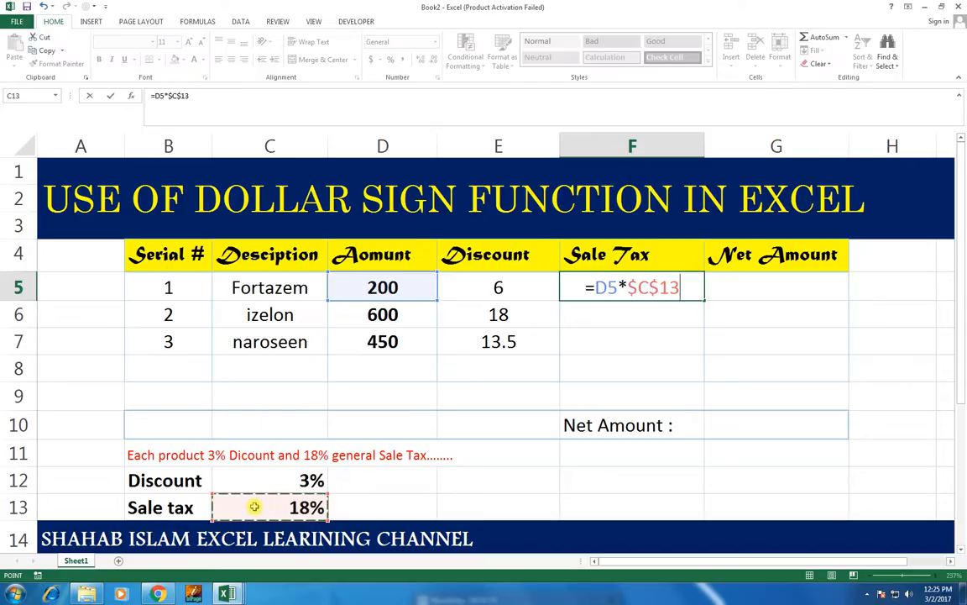
pyautogui.press('Return')
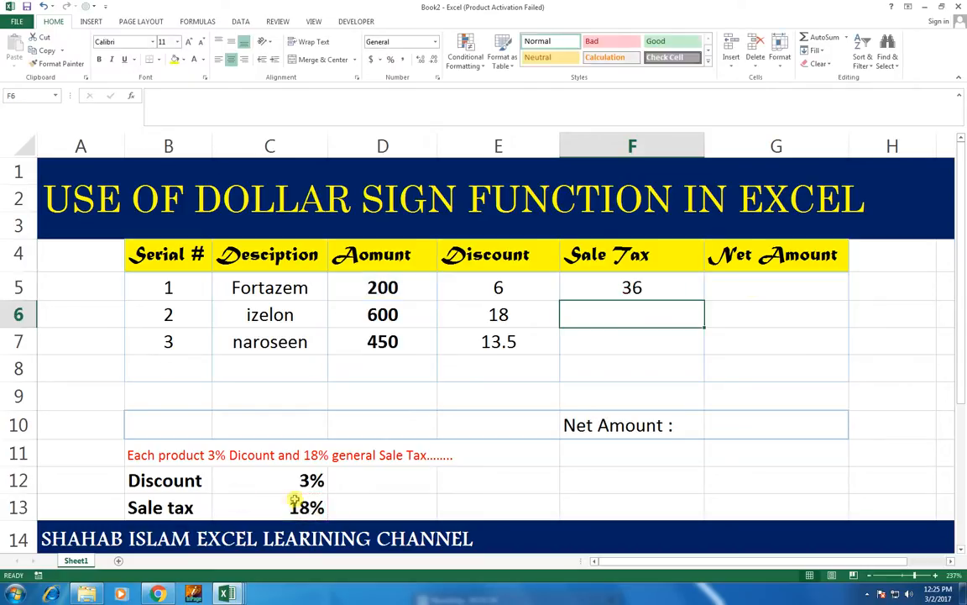
pyautogui.click(659, 293)
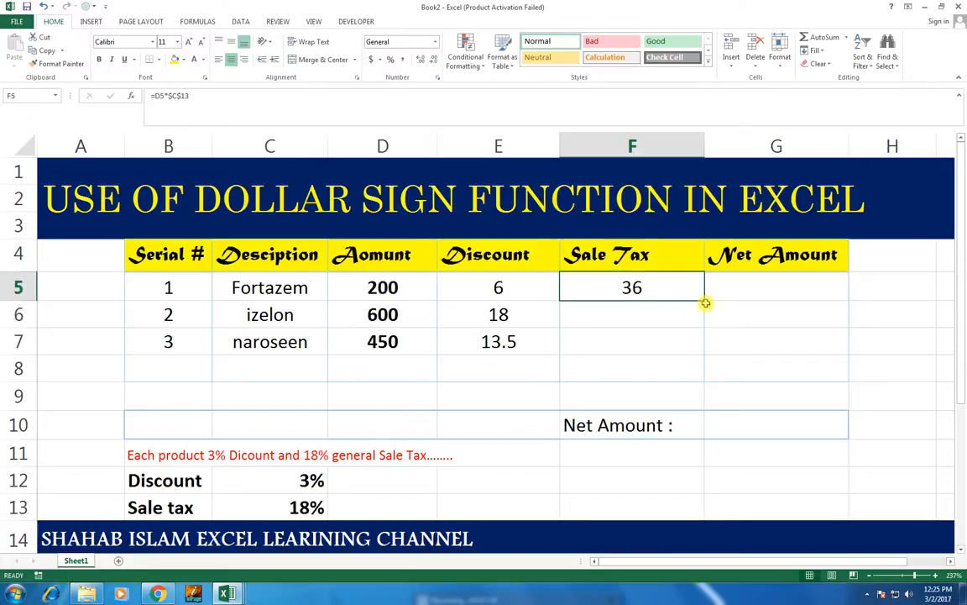
pyautogui.moveTo(703, 300); pyautogui.dragTo(706, 351)
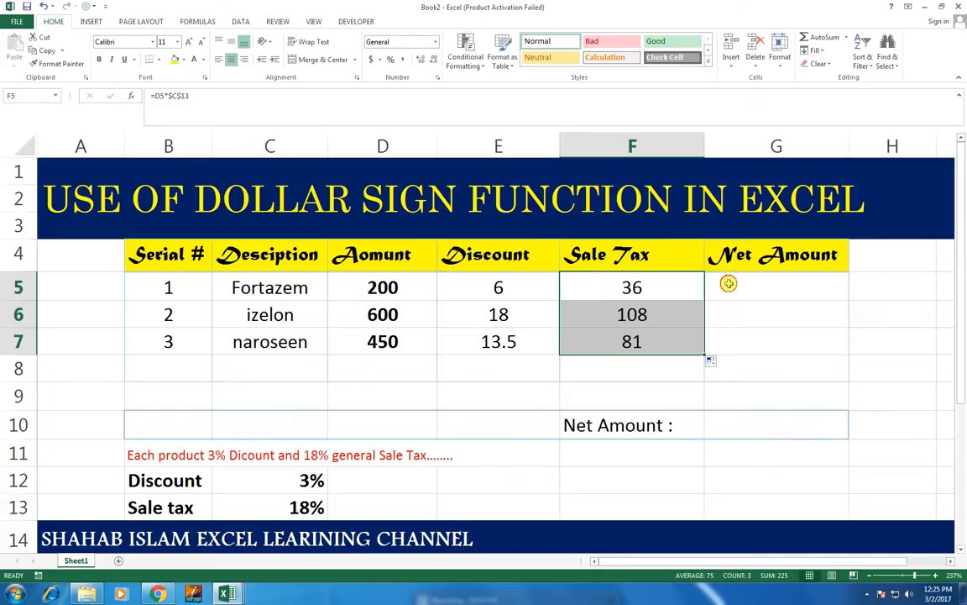
# Enter the Net Amount formula =(D5+F5)-E5 in cell G5 and fill it down through G7.
pyautogui.click(729, 284)
pyautogui.write('=(')
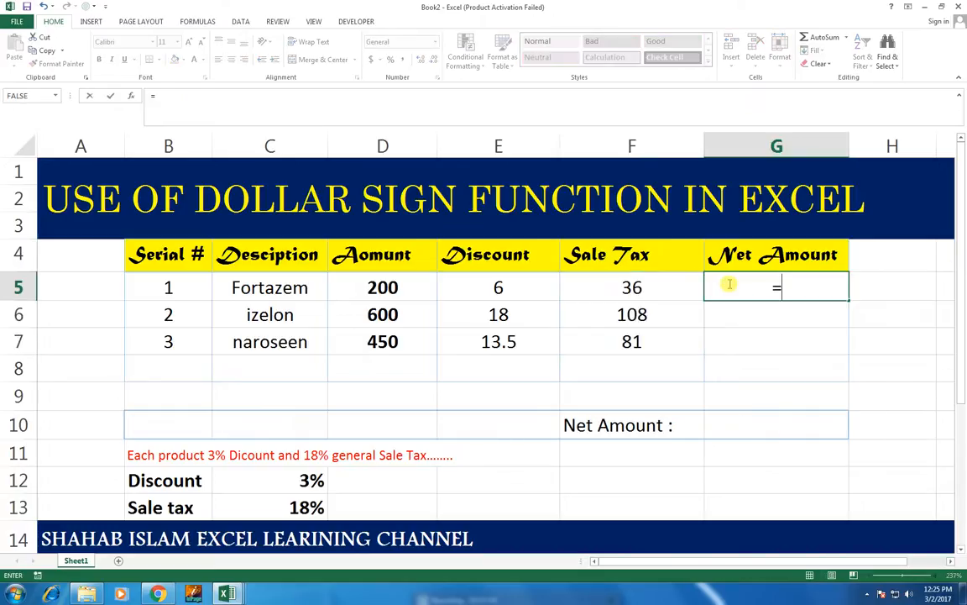
pyautogui.click(406, 286)
pyautogui.write('+')
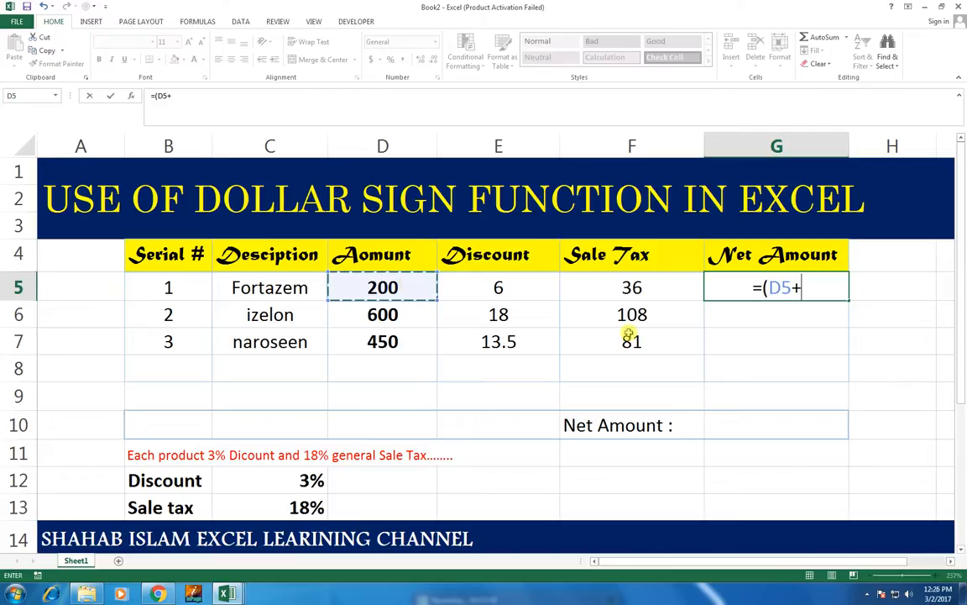
pyautogui.click(615, 287)
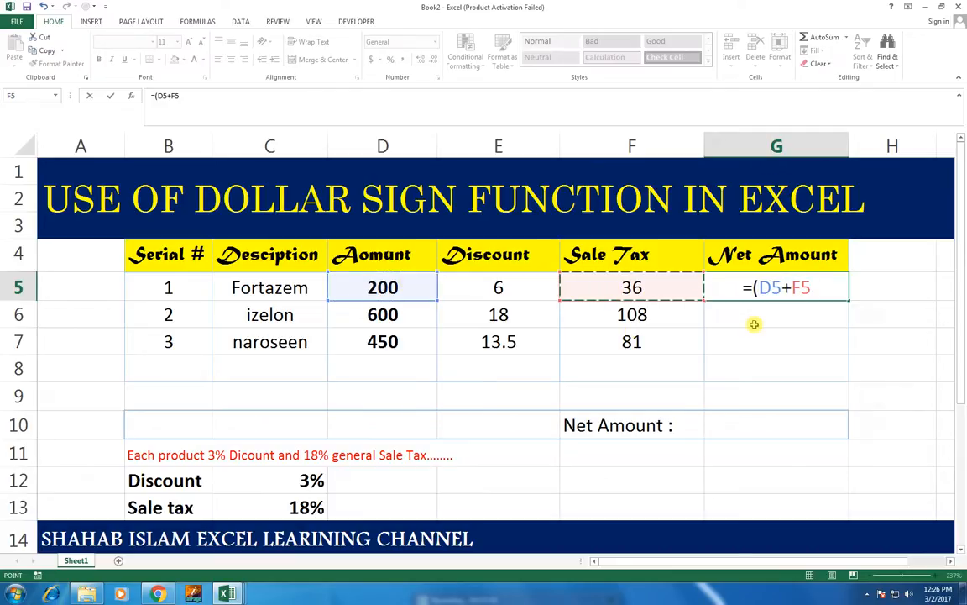
pyautogui.write(')-')
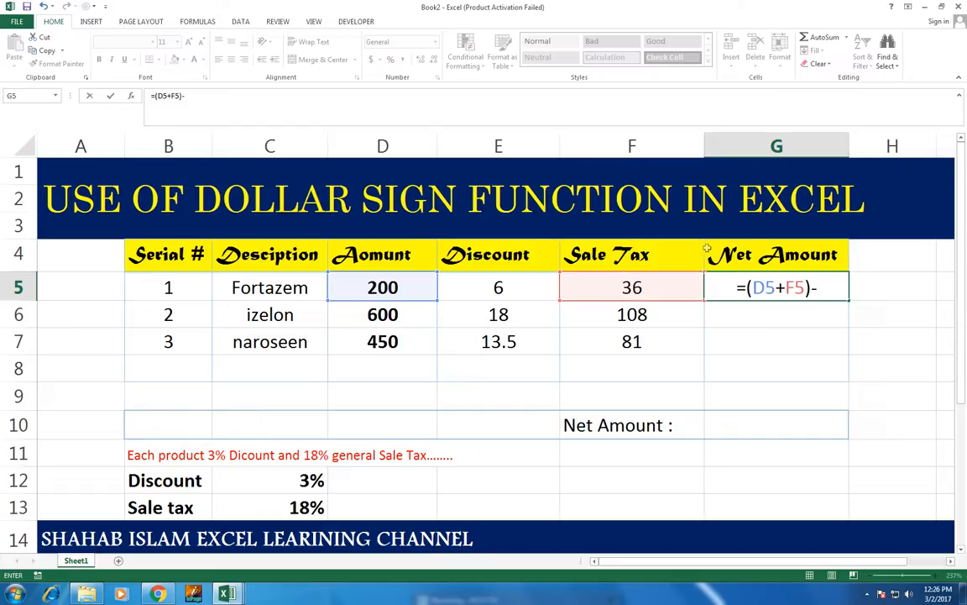
pyautogui.click(499, 286)
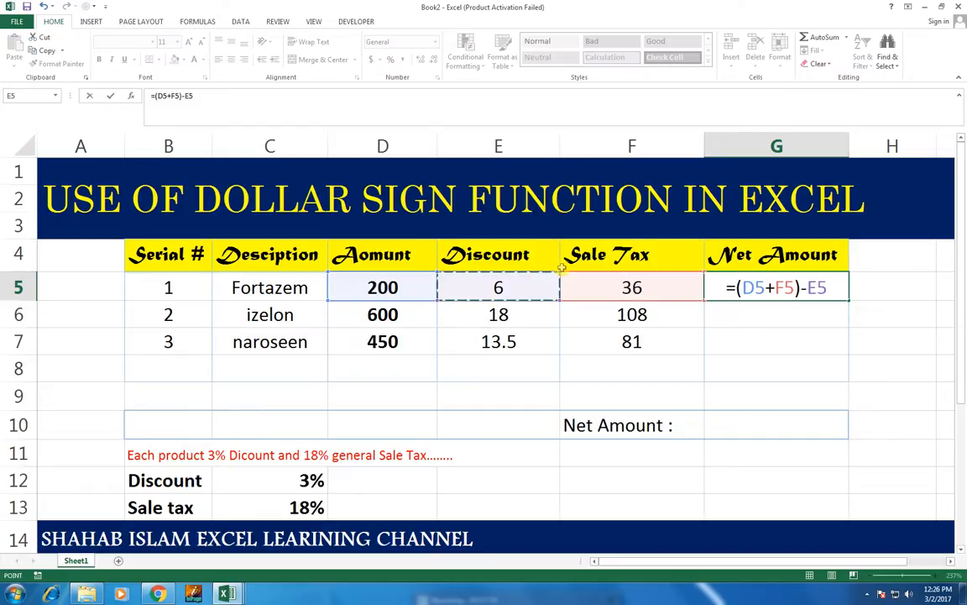
pyautogui.press('Return')
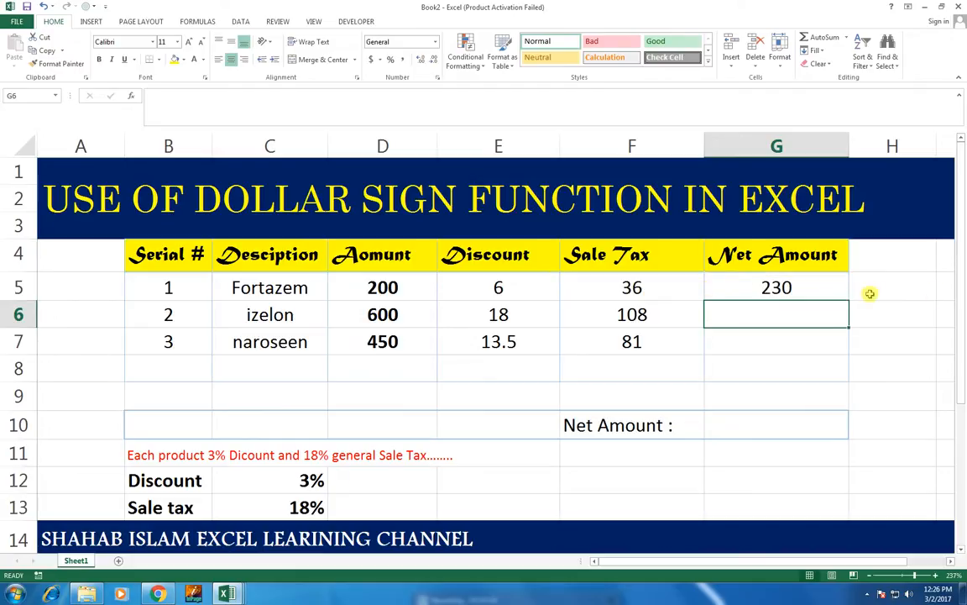
pyautogui.click(840, 293)
pyautogui.moveTo(848, 300); pyautogui.dragTo(842, 355)
# Total the products' net amounts in cell G10 with the formula =SUM(G5:G7).
pyautogui.click(749, 431)
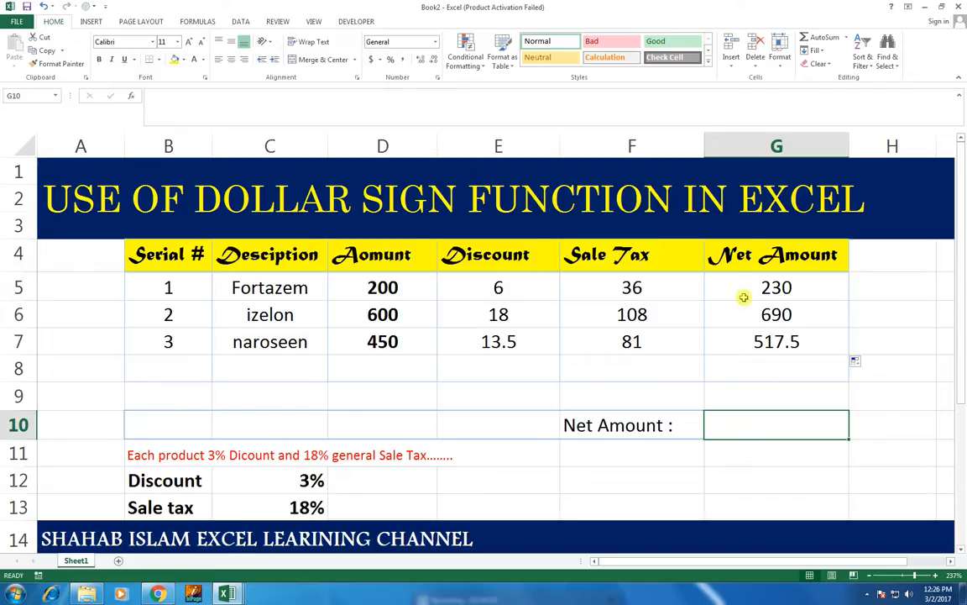
pyautogui.moveTo(743, 286); pyautogui.dragTo(745, 342)
pyautogui.click(743, 419)
pyautogui.write('=SUM')
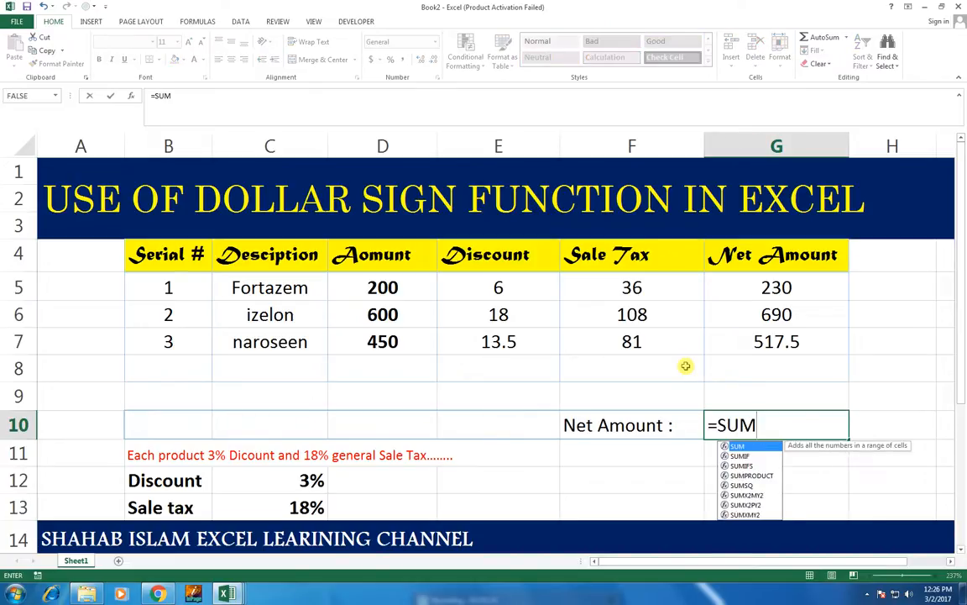
pyautogui.write('(')
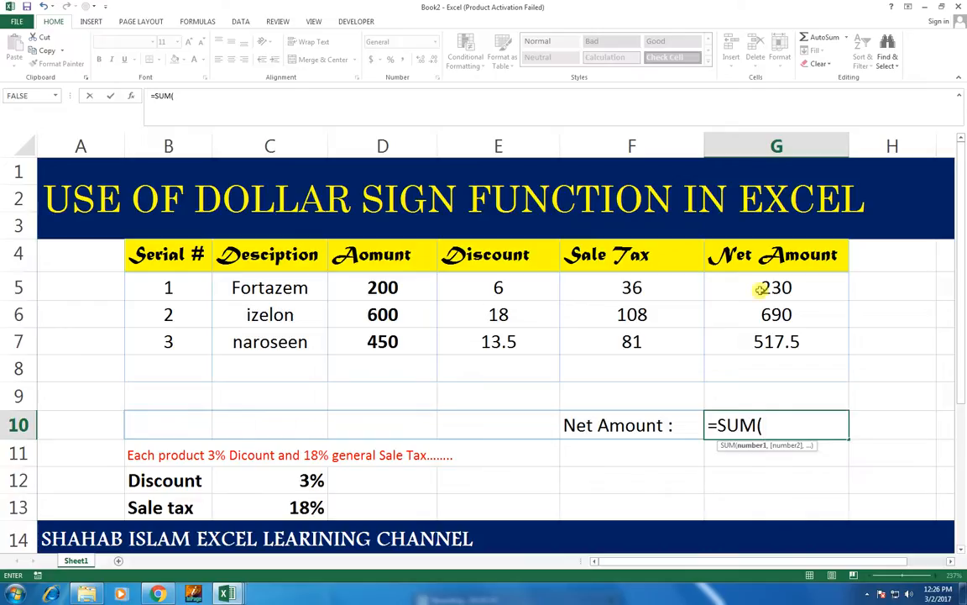
pyautogui.moveTo(764, 286); pyautogui.dragTo(760, 340)
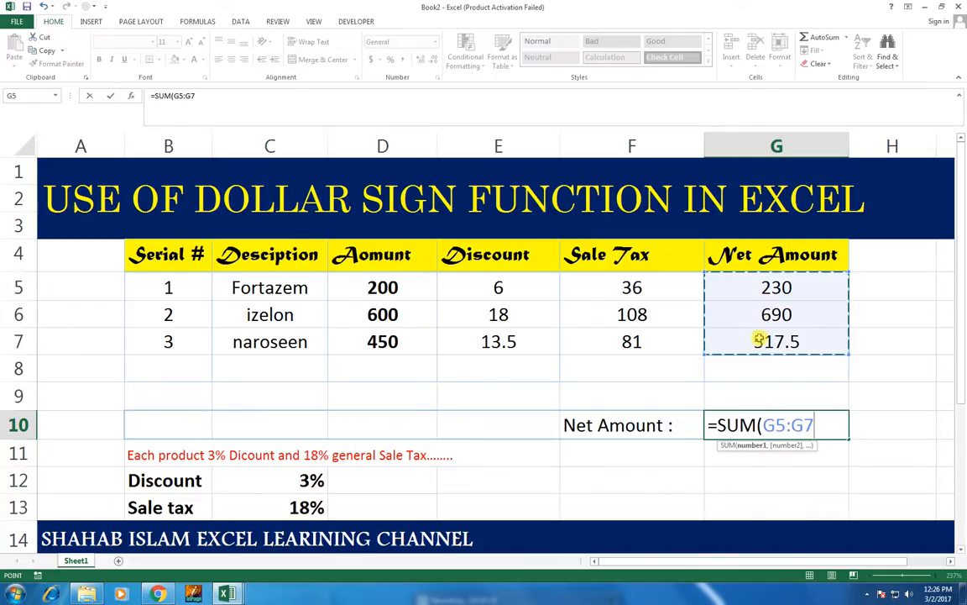
pyautogui.write(')')
pyautogui.press('Return')
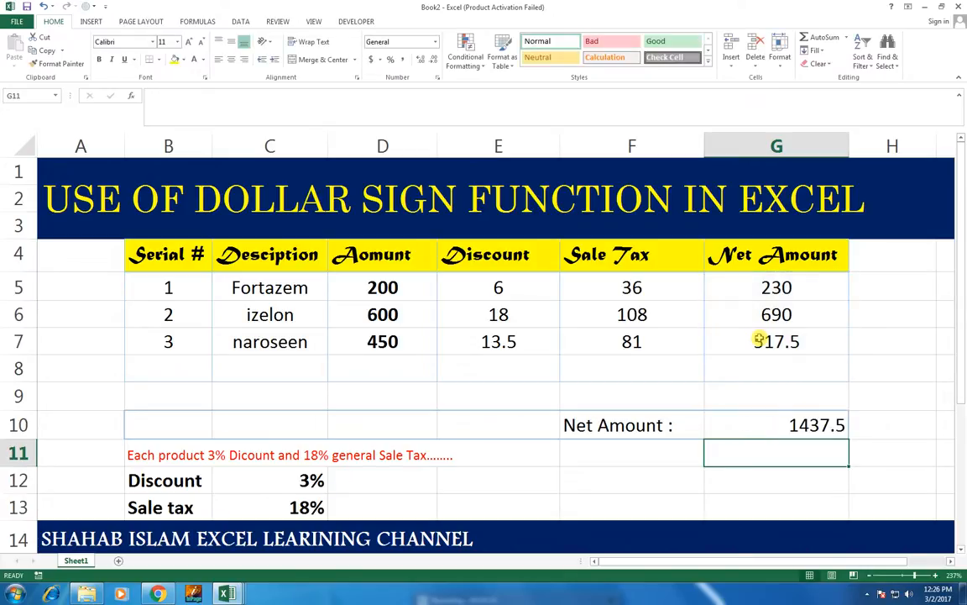